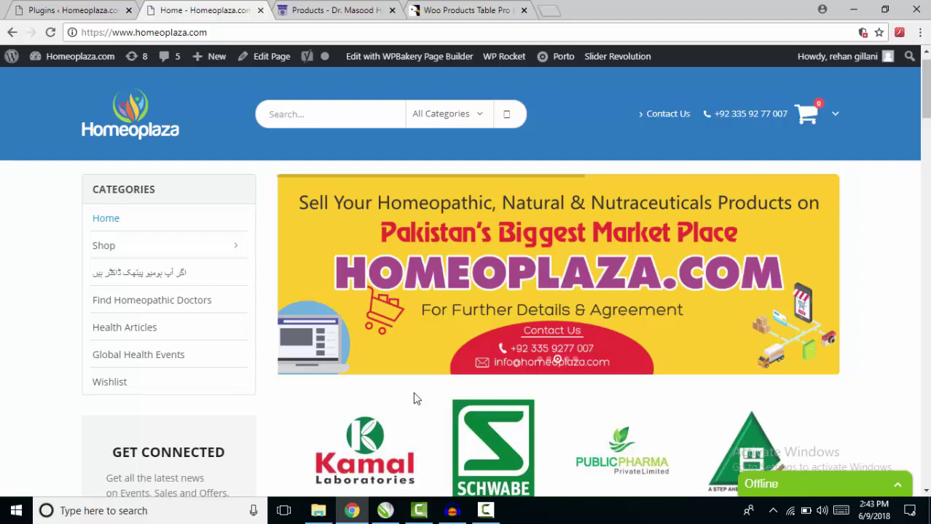
# Scroll the Homeoplaza homepage through Hot Products, Top Selling and the New, Hot and Featured listings.
pyautogui.scroll(-2, 413, 394)
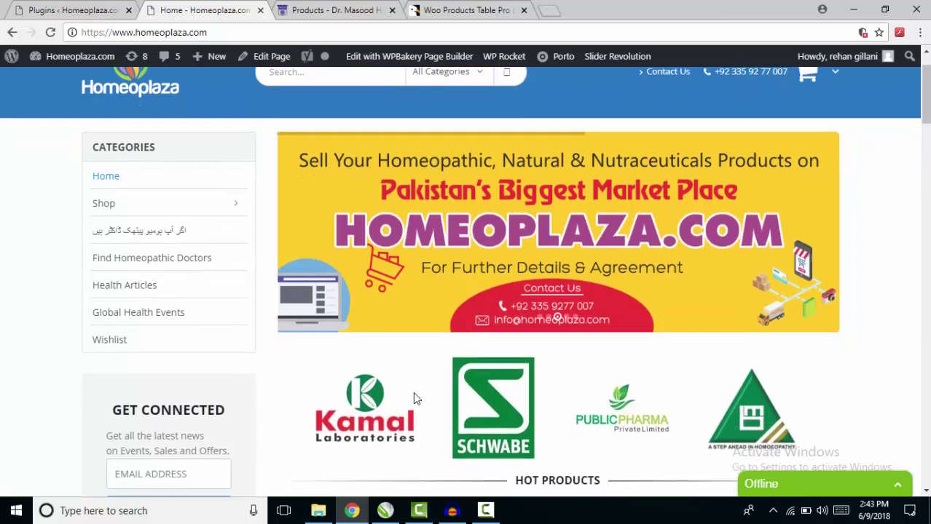
pyautogui.scroll(-2, 413, 398)
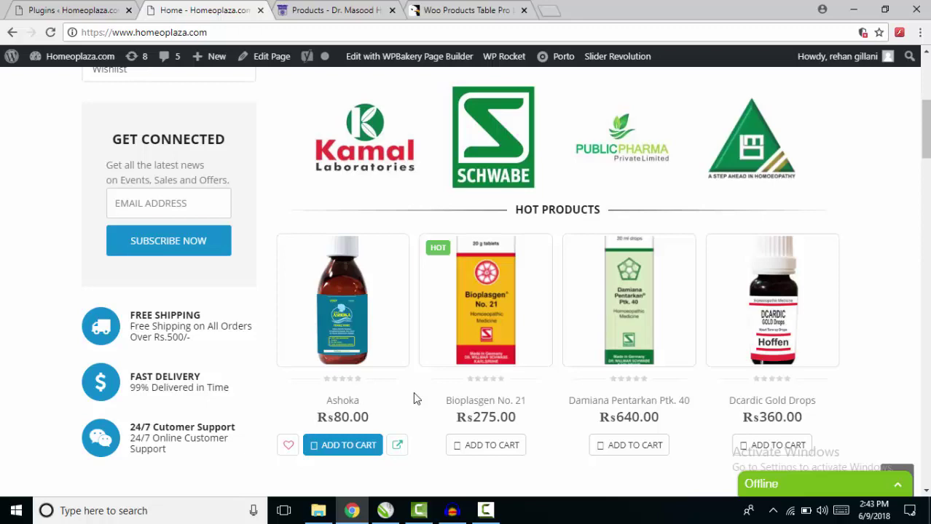
pyautogui.scroll(-1, 413, 399)
pyautogui.scroll(-2, 413, 399)
pyautogui.scroll(-2, 413, 398)
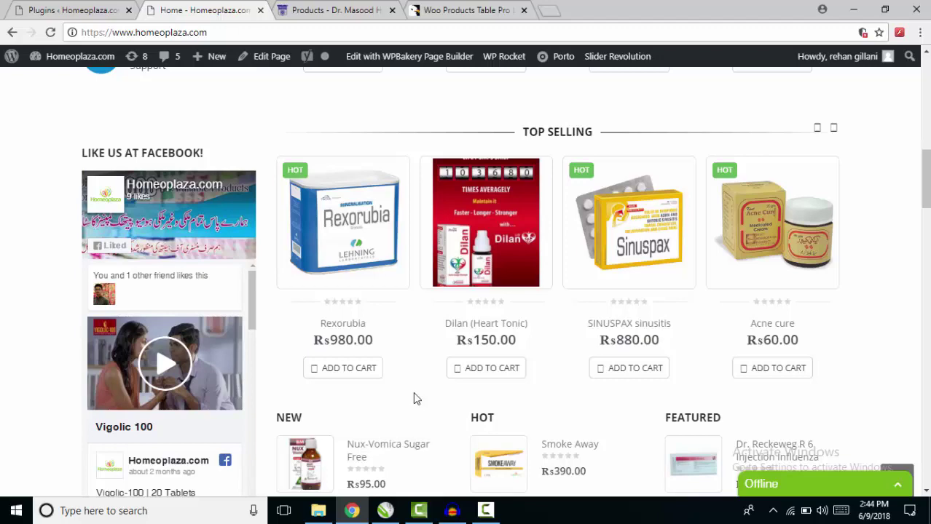
pyautogui.scroll(-3, 413, 392)
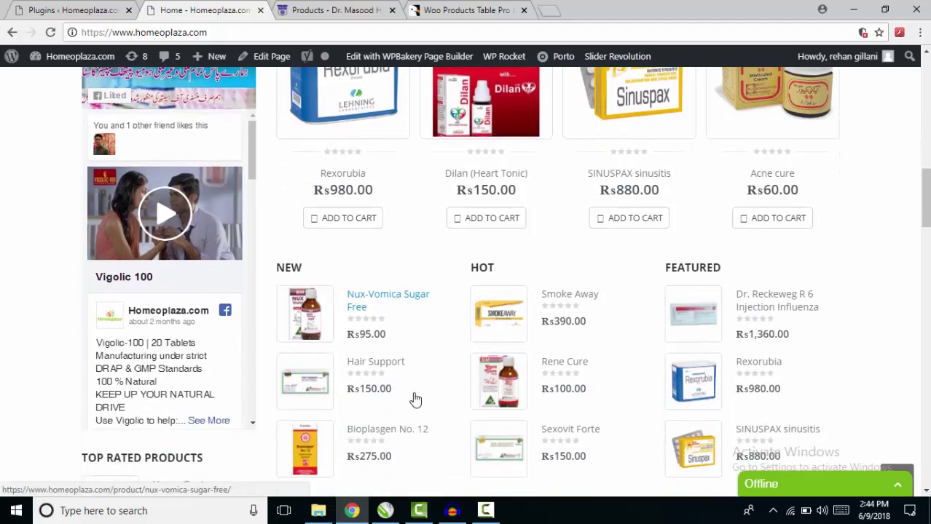
# Browse the masood.com.pk Mother Tinctures table with its potencies and prices.
pyautogui.click(335, 10)
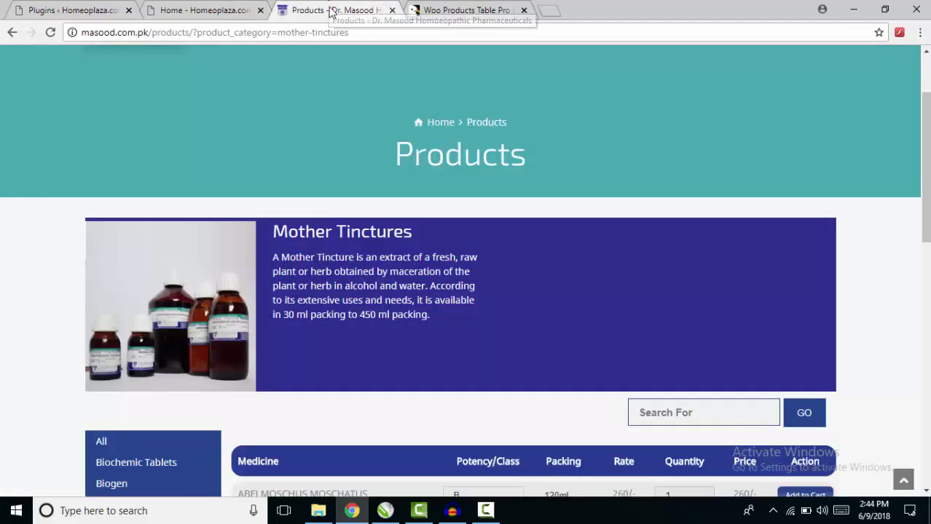
pyautogui.scroll(-2, 393, 331)
pyautogui.scroll(-2, 393, 331)
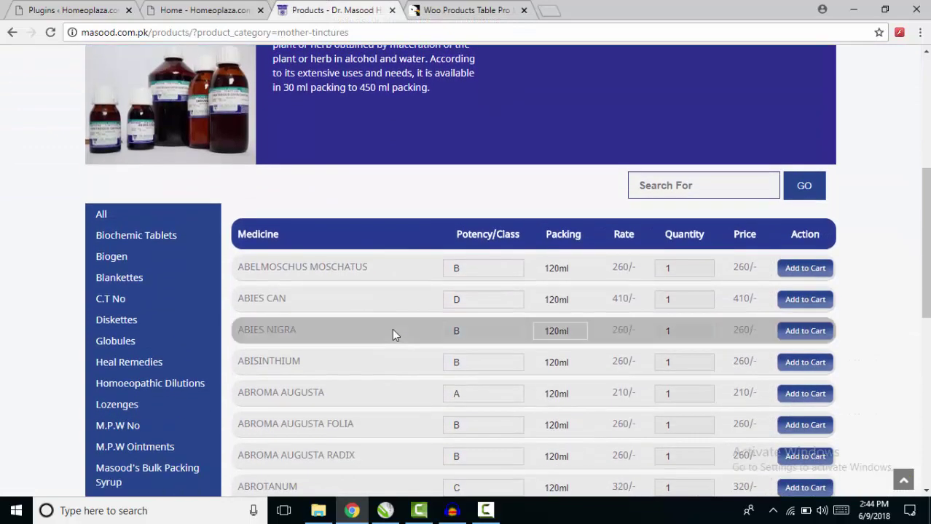
pyautogui.scroll(-2, 392, 328)
pyautogui.scroll(-1, 392, 329)
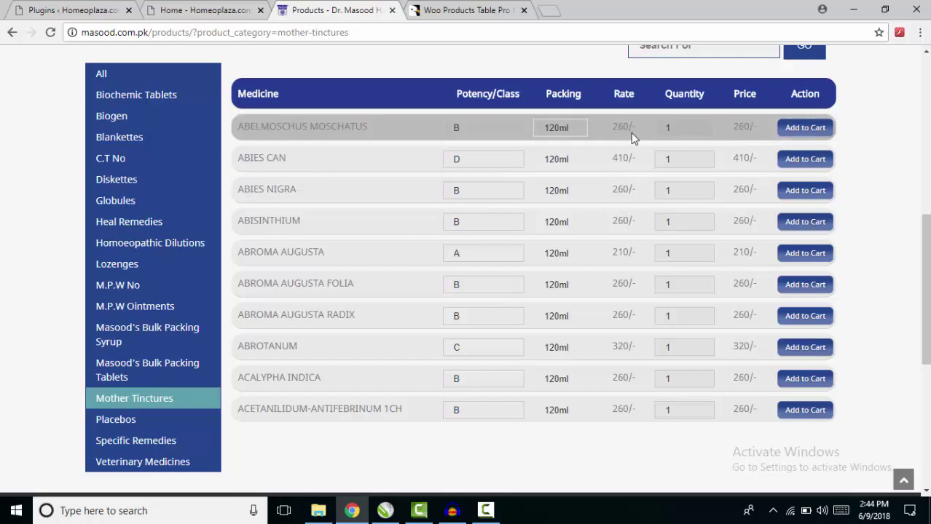
# Add the first tincture to the cart, then return to the WordPress Plugins page.
pyautogui.click(799, 131)
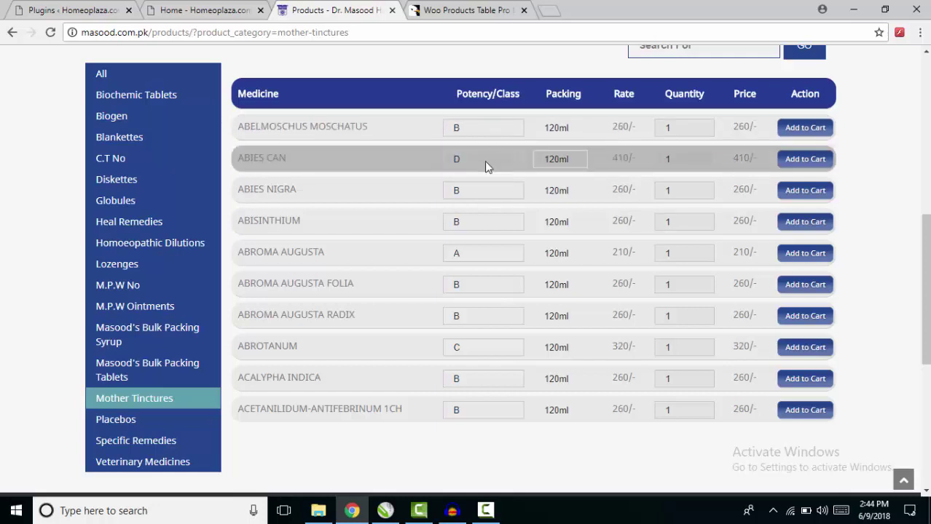
pyautogui.scroll(-1, 361, 217)
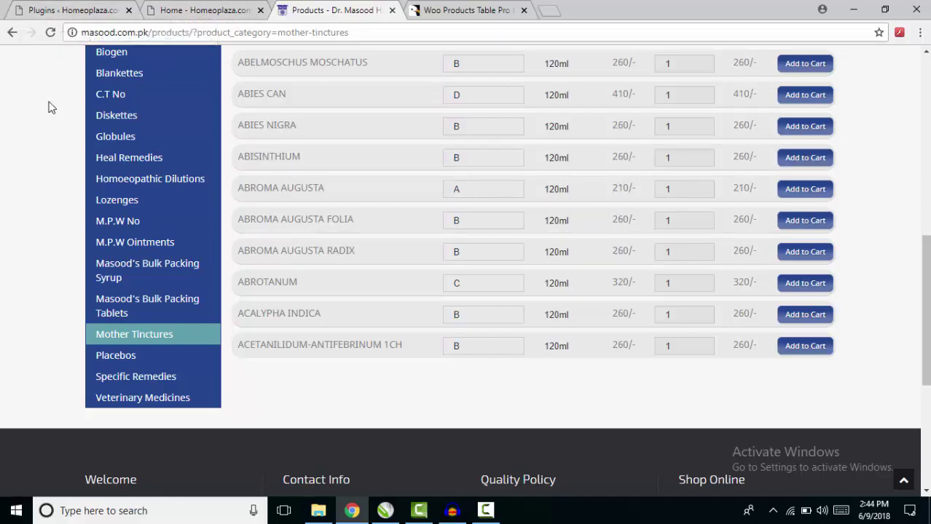
pyautogui.click(87, 11)
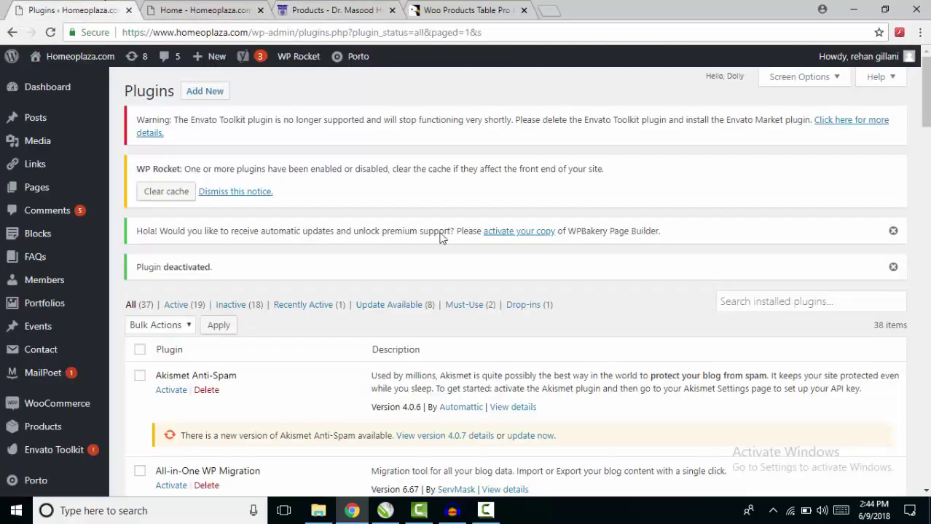
# Search the plugin directory for 'woo product table', then install and activate Woo Product Table.
pyautogui.scroll(-1, 440, 230)
pyautogui.scroll(1, 440, 230)
pyautogui.click(204, 91)
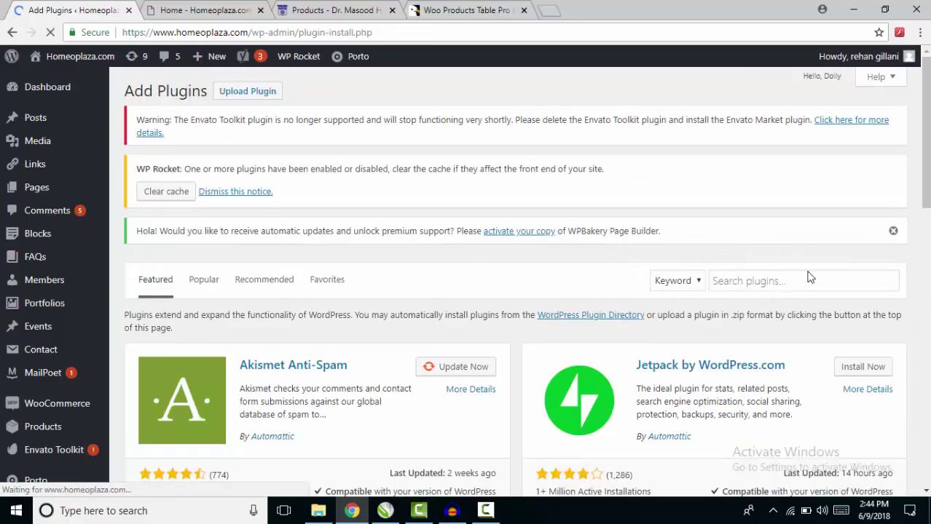
pyautogui.click(814, 278)
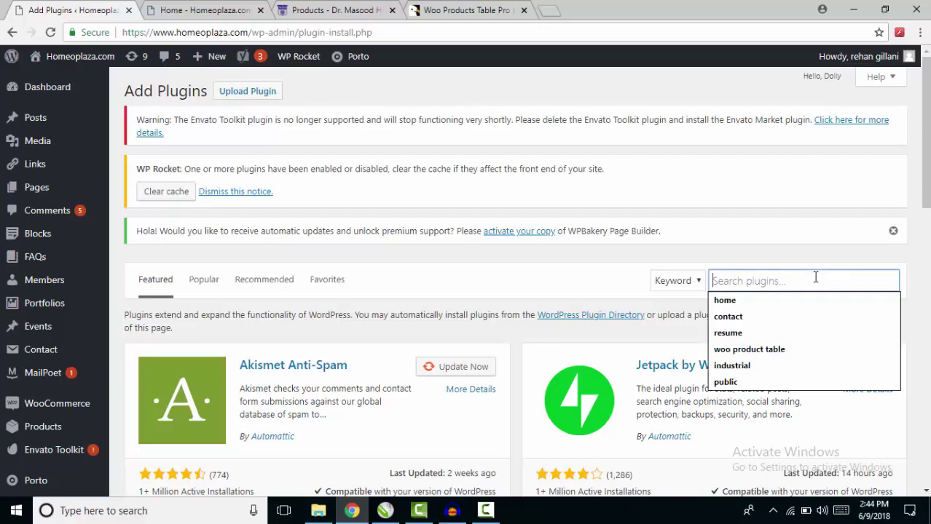
pyautogui.write('woo produ')
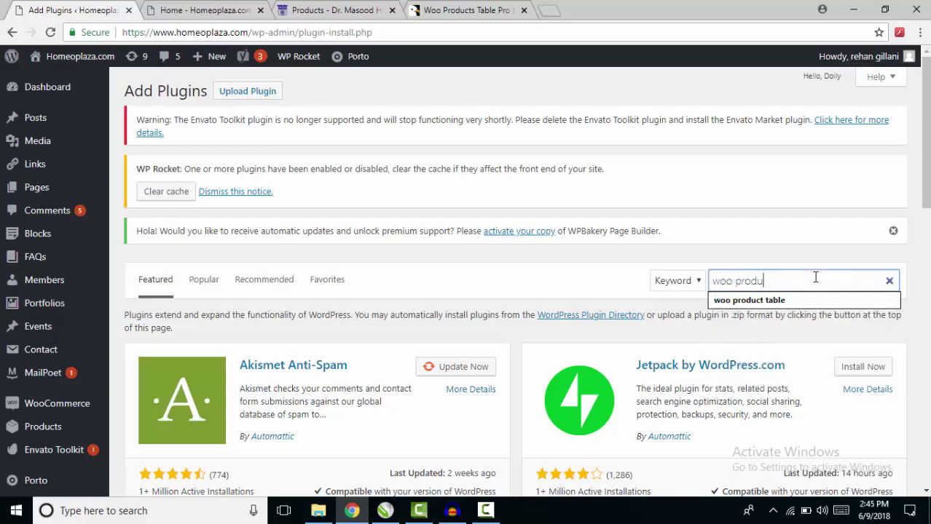
pyautogui.write('ct table')
pyautogui.press('Return')
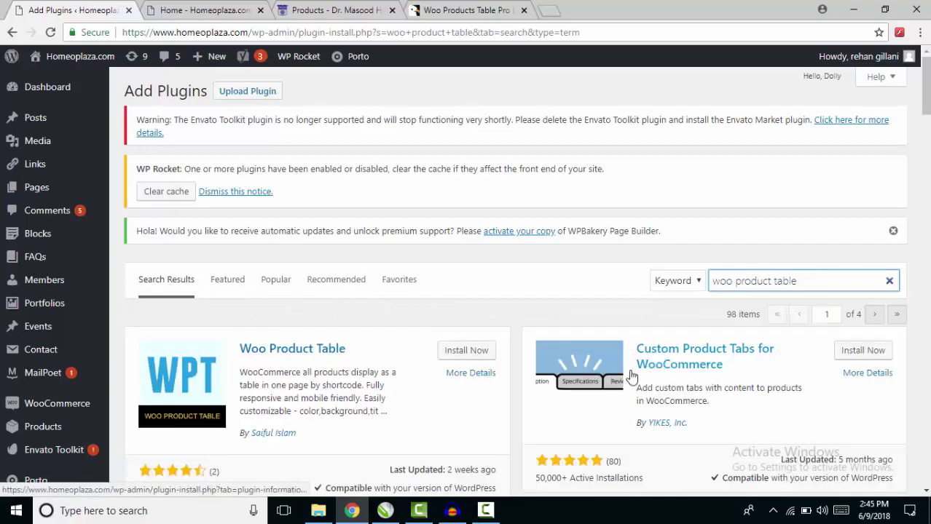
pyautogui.scroll(-2, 263, 333)
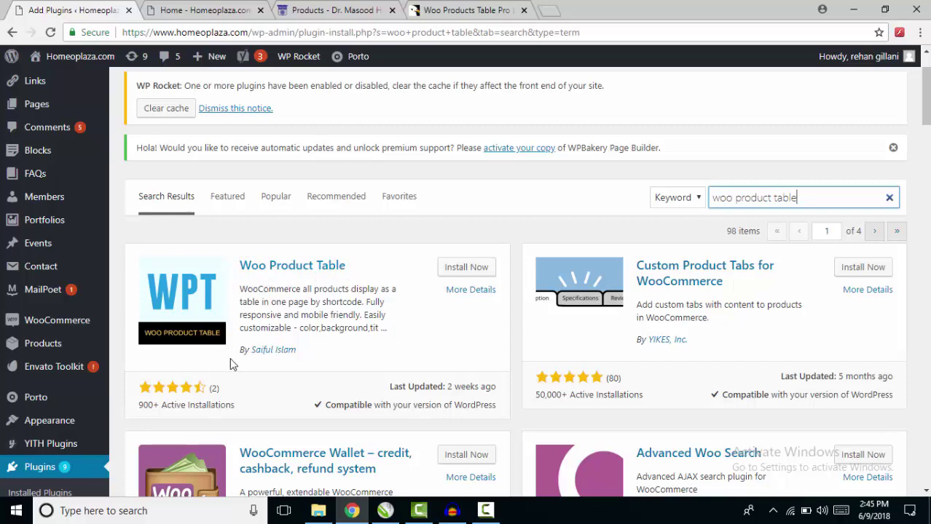
pyautogui.click(477, 268)
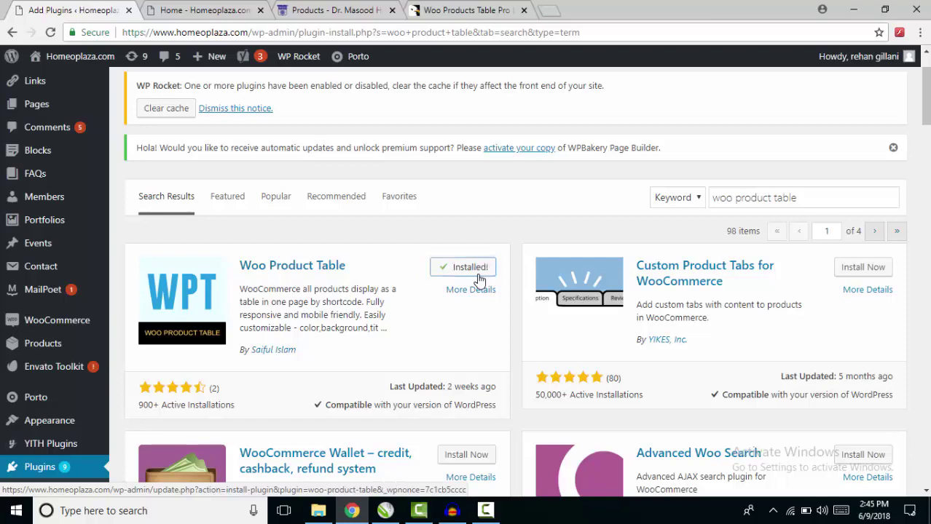
pyautogui.click(475, 272)
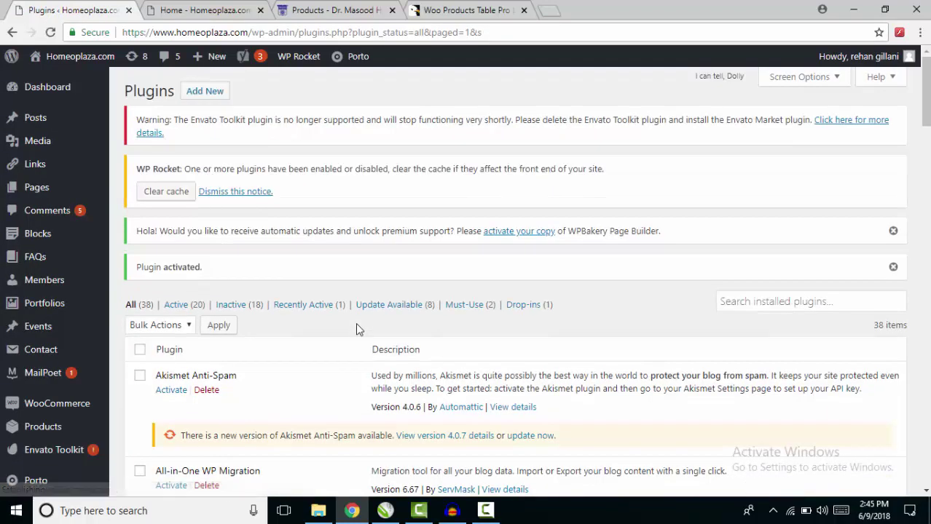
# Bring up the Woo Product Table settings and its column list.
pyautogui.scroll(-5, 264, 349)
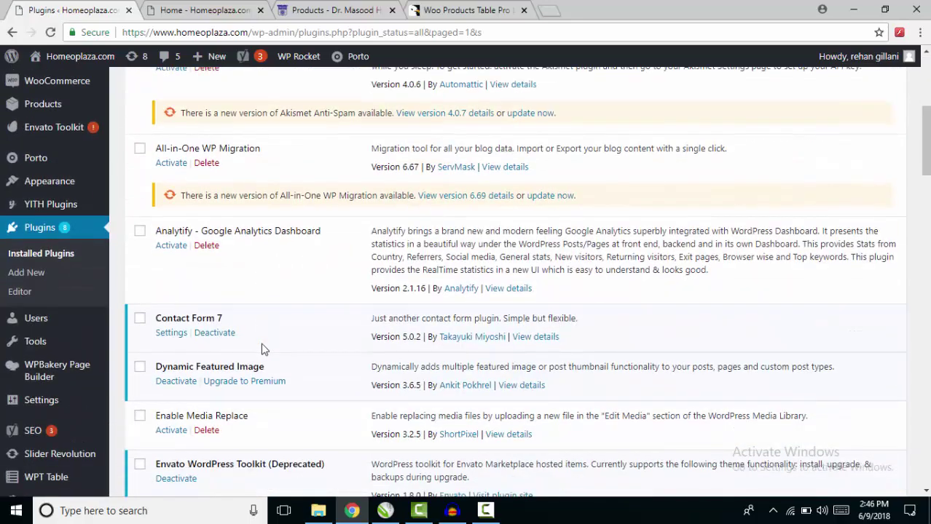
pyautogui.scroll(-1, 263, 350)
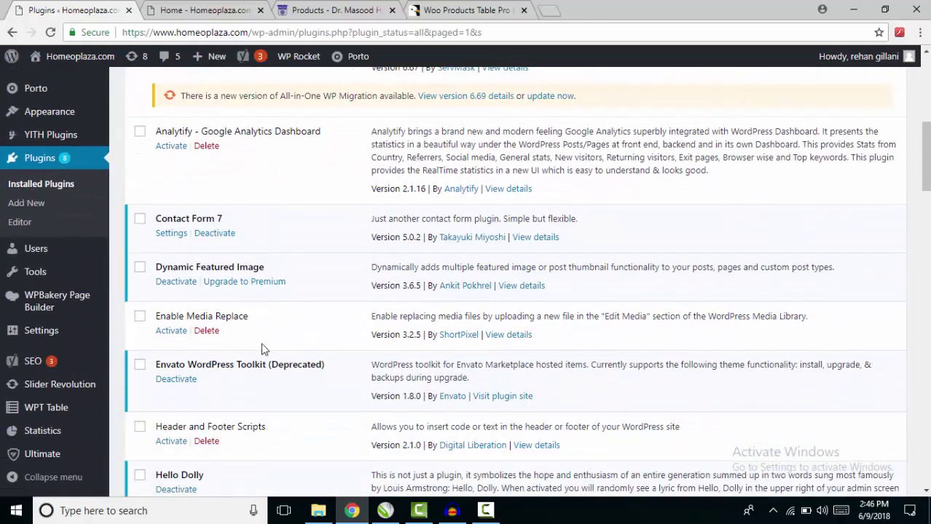
pyautogui.click(52, 412)
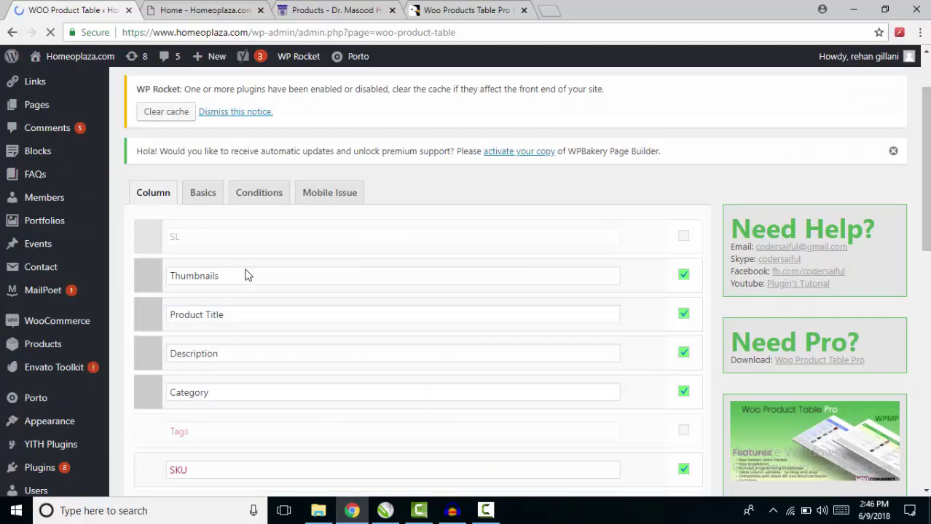
pyautogui.scroll(-1, 245, 275)
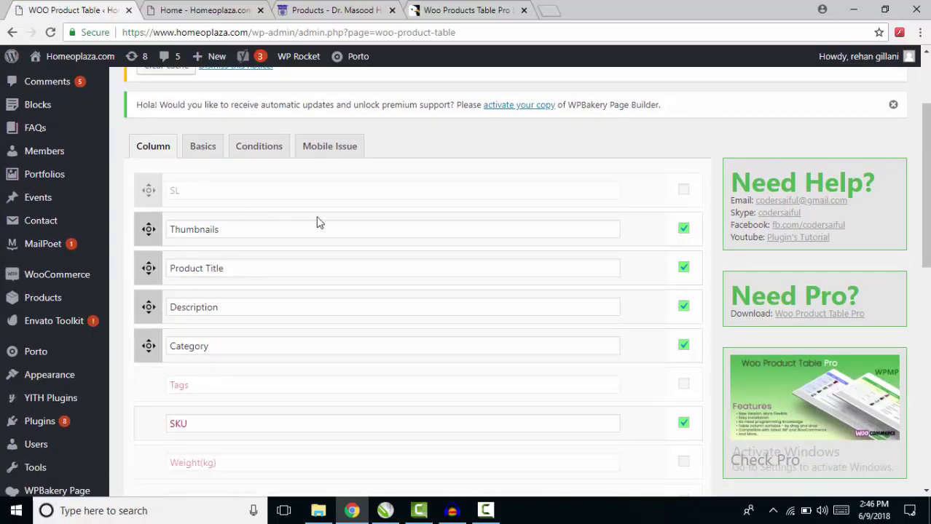
pyautogui.scroll(-1, 325, 222)
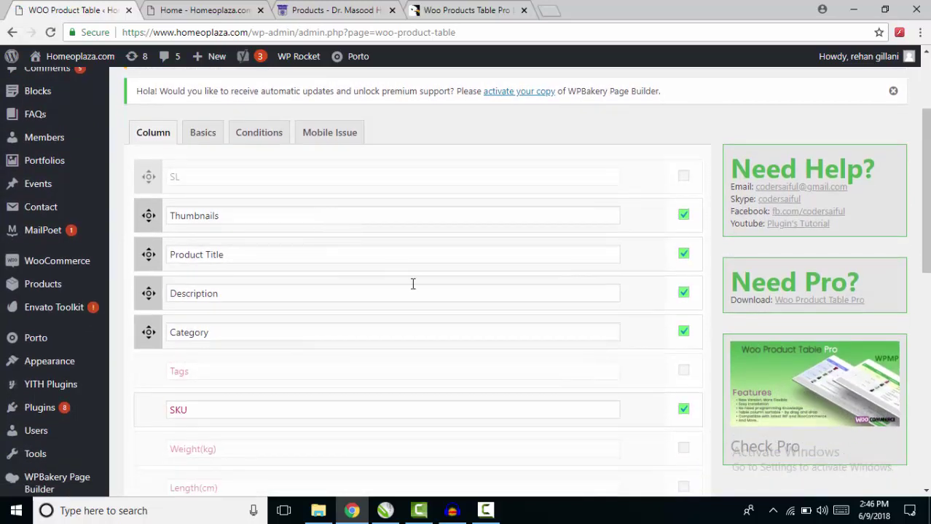
pyautogui.scroll(-2, 413, 286)
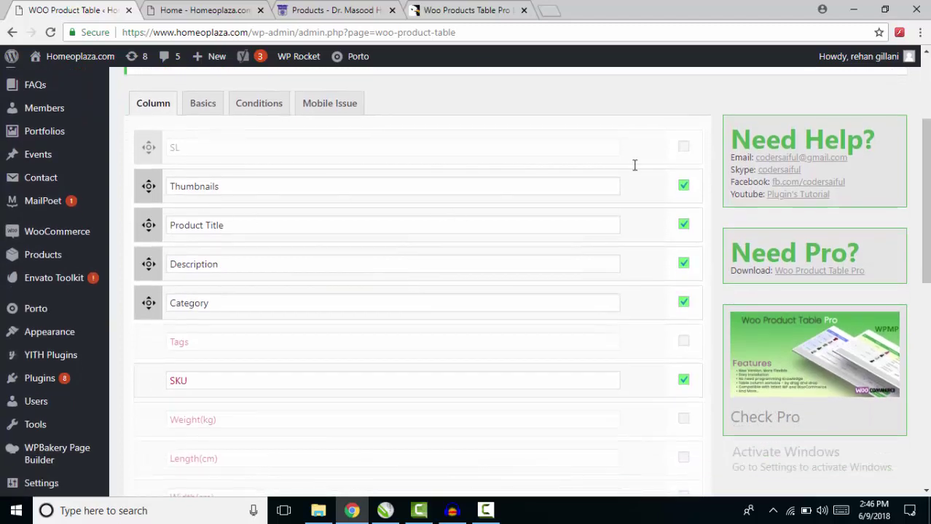
# Uncheck the Thumbnails, Description and Rating columns.
pyautogui.click(683, 188)
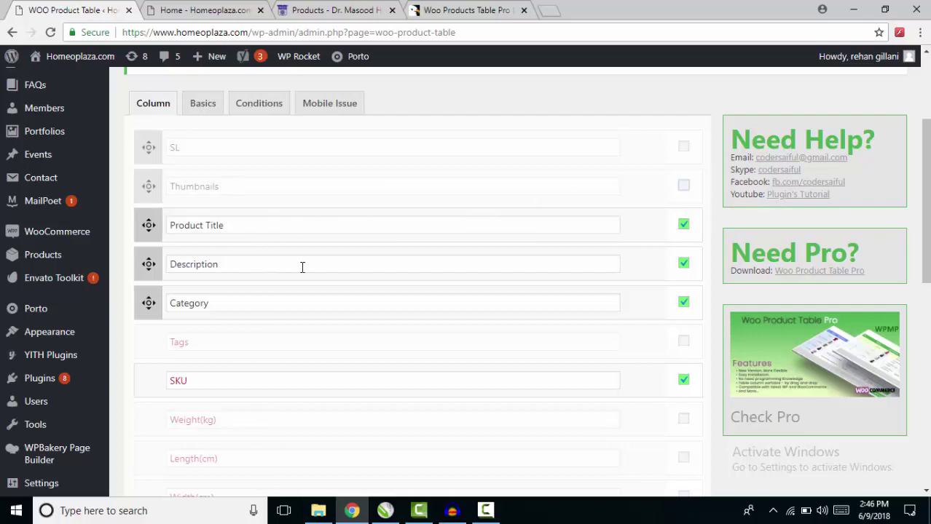
pyautogui.click(684, 265)
pyautogui.scroll(-2, 468, 312)
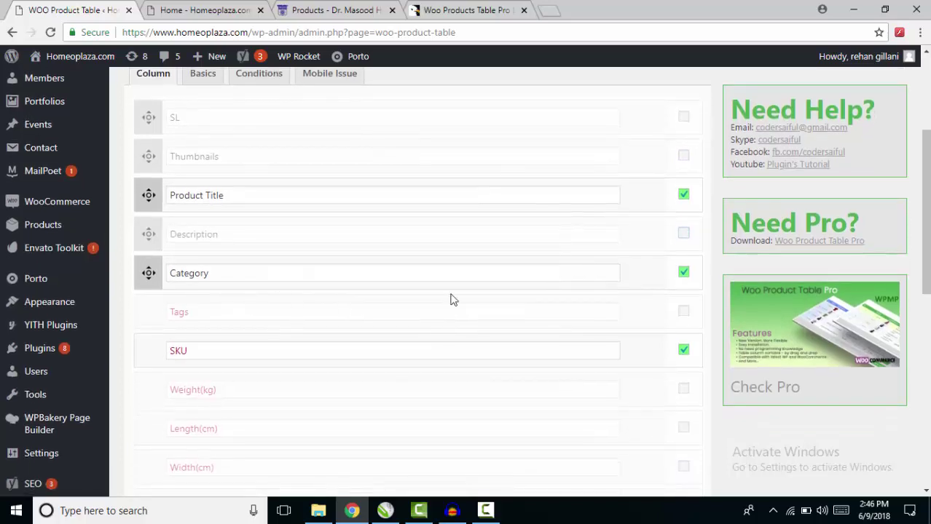
pyautogui.scroll(-1, 677, 234)
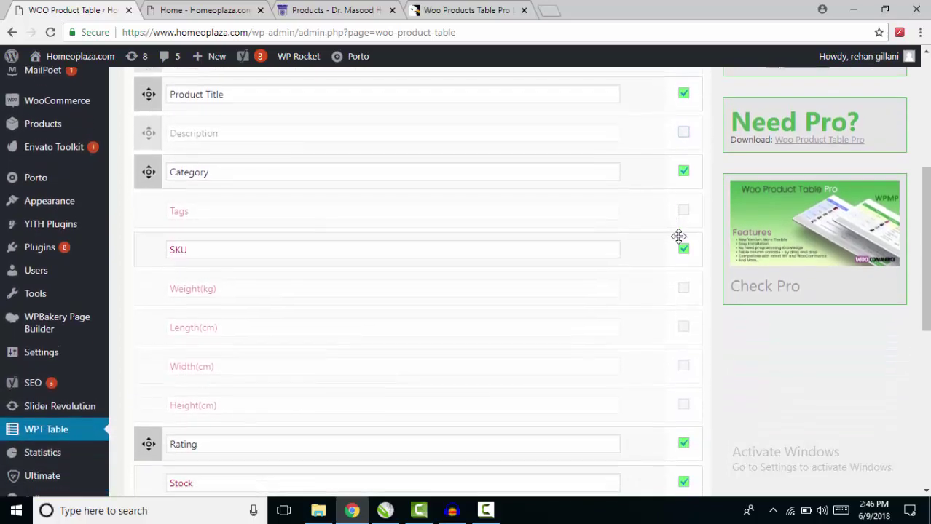
pyautogui.scroll(-3, 689, 258)
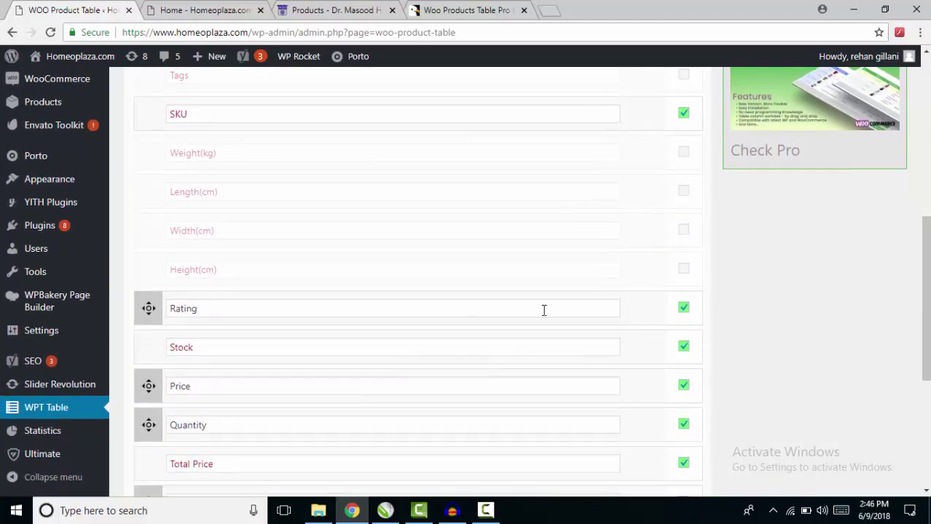
pyautogui.click(685, 310)
# Review the remaining columns and move to the Basics tab.
pyautogui.scroll(-2, 538, 385)
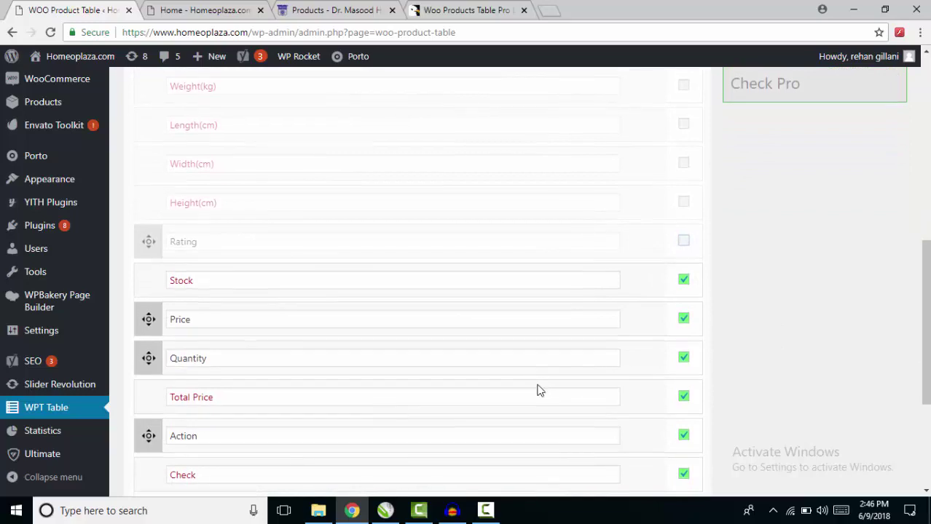
pyautogui.scroll(-1, 326, 339)
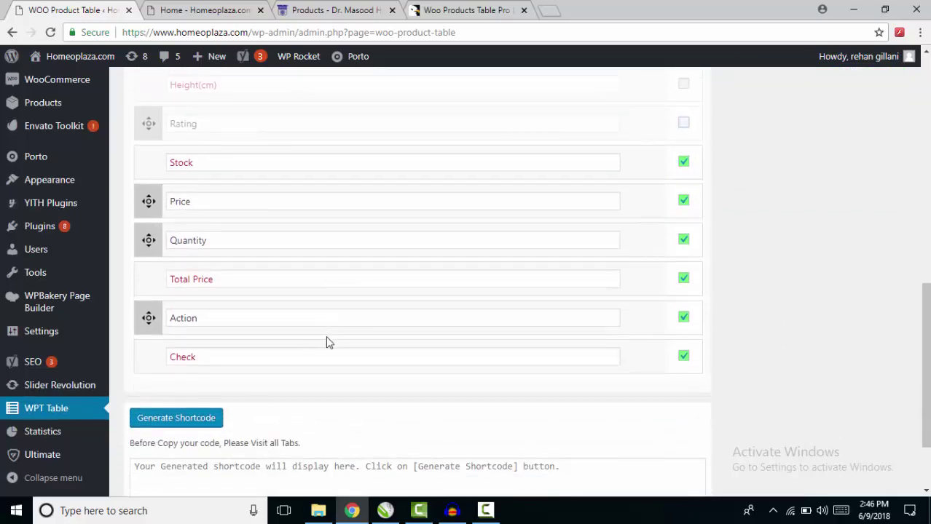
pyautogui.scroll(2, 317, 349)
pyautogui.scroll(1, 317, 350)
pyautogui.scroll(-1, 316, 351)
pyautogui.scroll(4, 317, 350)
pyautogui.scroll(1, 315, 351)
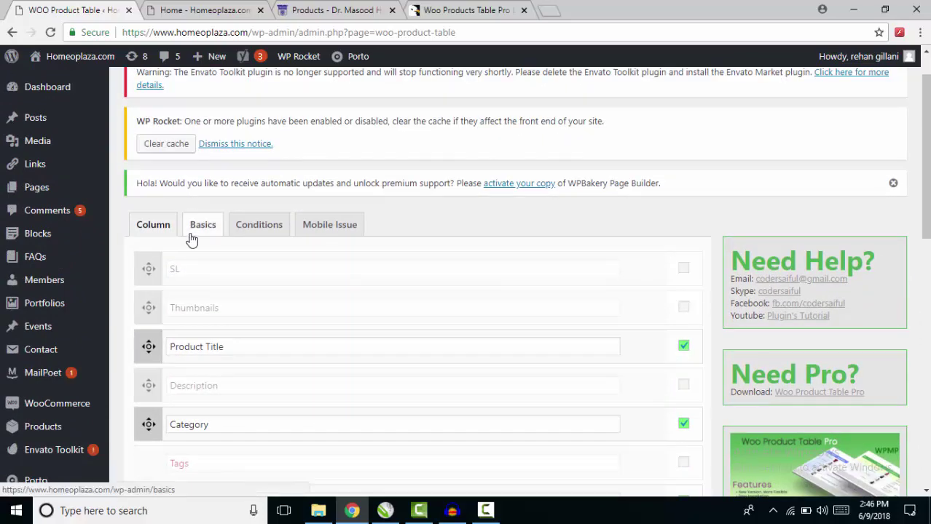
pyautogui.click(190, 230)
pyautogui.scroll(-1, 328, 335)
# Add Hoffen Range to Category Includes.
pyautogui.click(369, 209)
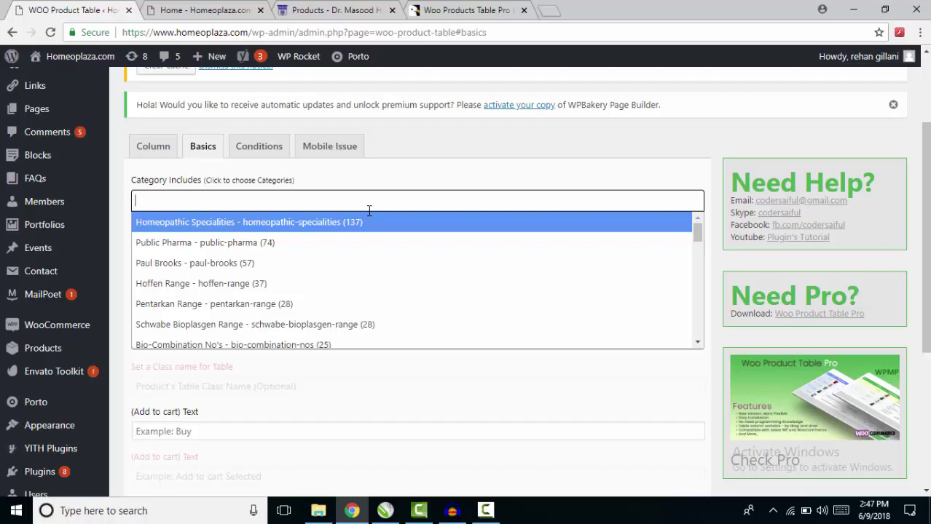
pyautogui.press('Down')
pyautogui.press('Down')
pyautogui.press('Down')
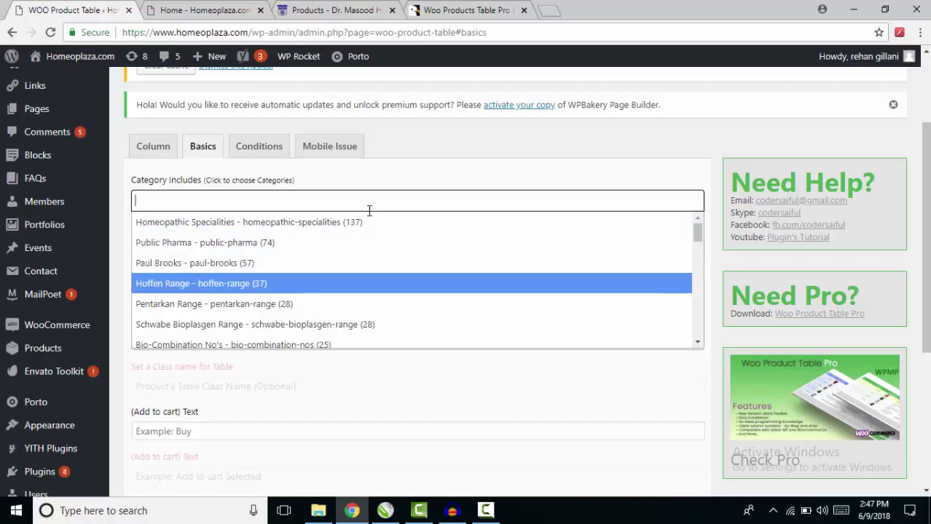
pyautogui.press('Return')
pyautogui.scroll(-2, 369, 211)
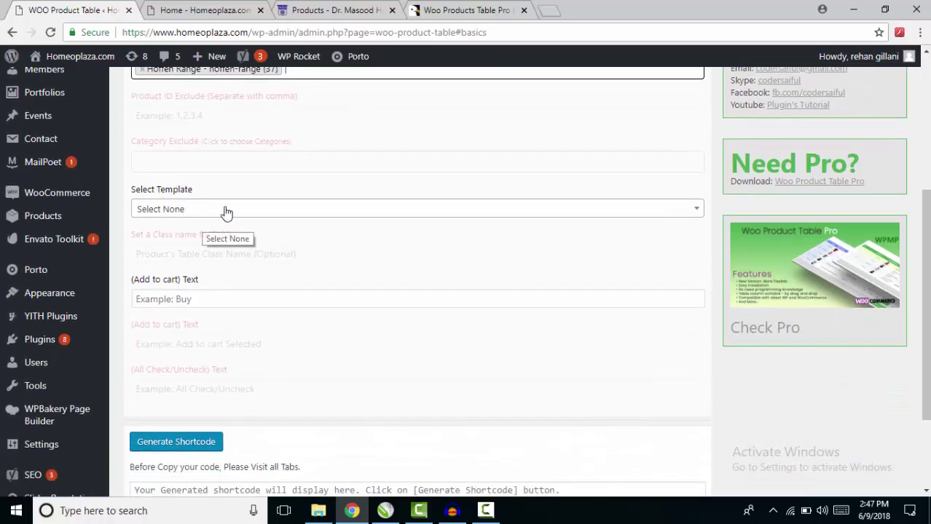
# Select the Blue Style table template.
pyautogui.click(225, 210)
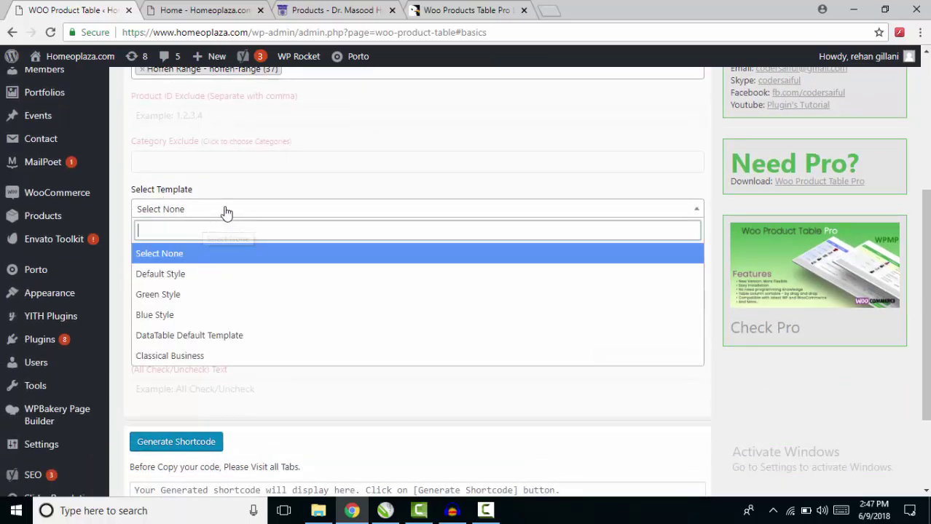
pyautogui.click(198, 316)
pyautogui.scroll(-1, 198, 321)
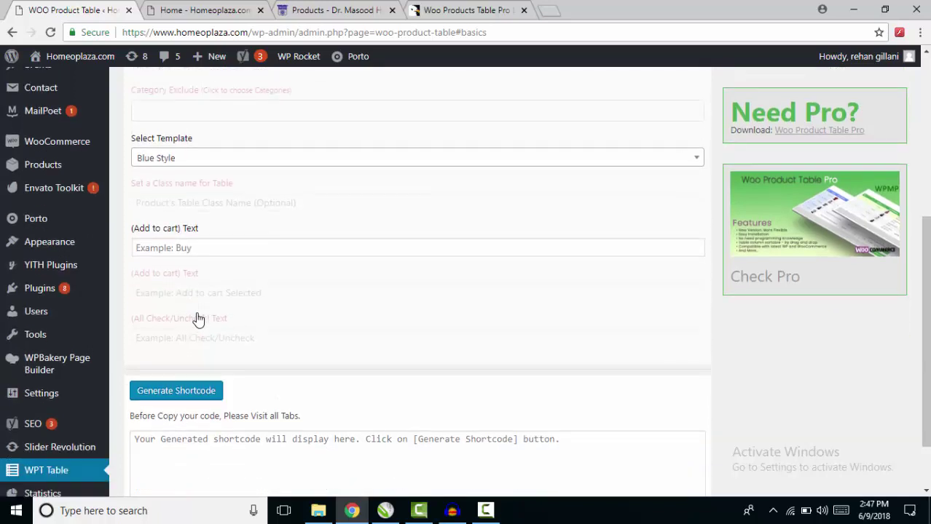
# Set the (Add to cart) Text to 'Buy'.
pyautogui.click(214, 249)
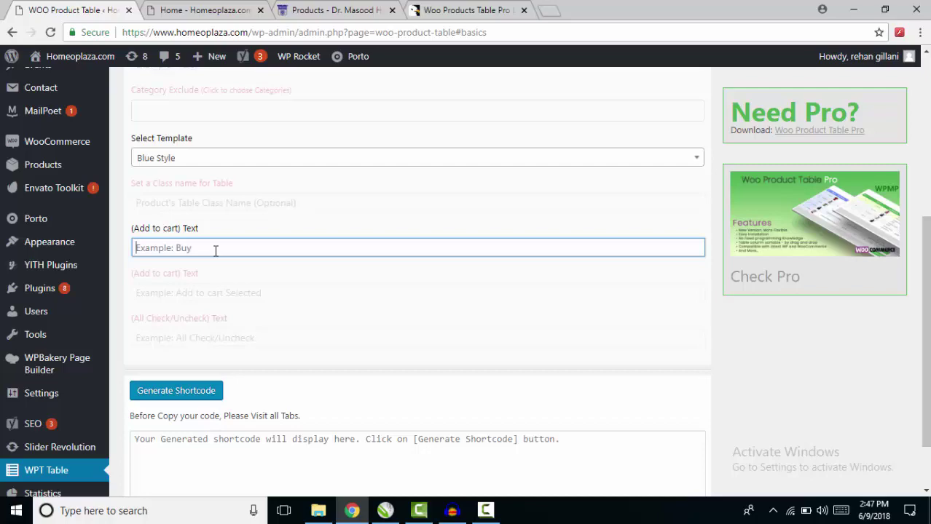
pyautogui.write('Buy')
pyautogui.scroll(3, 215, 250)
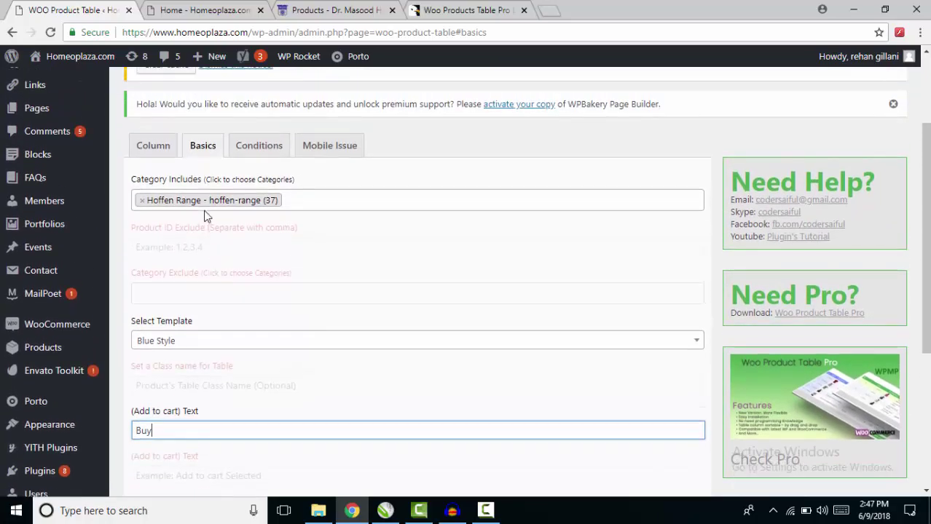
# Review the table's price and sorting conditions on the Conditions tab.
pyautogui.click(268, 150)
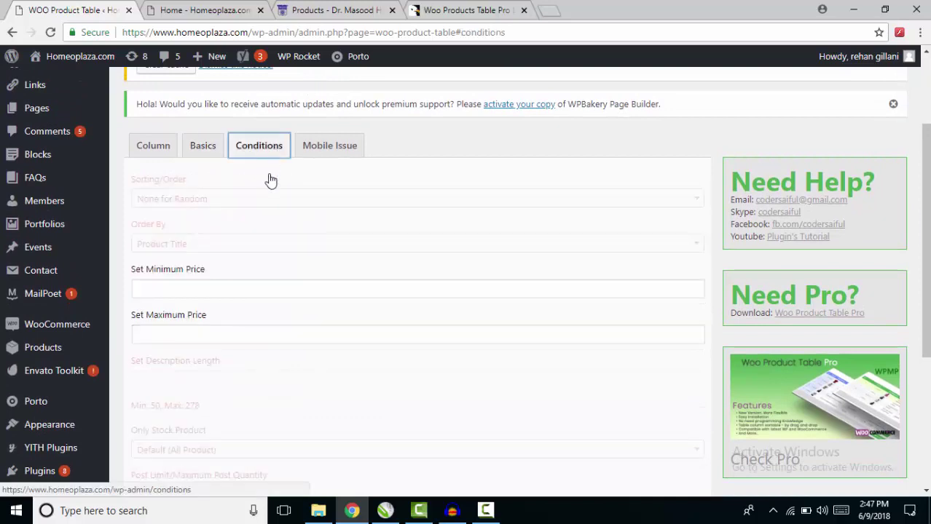
pyautogui.scroll(-1, 289, 331)
pyautogui.scroll(-1, 289, 327)
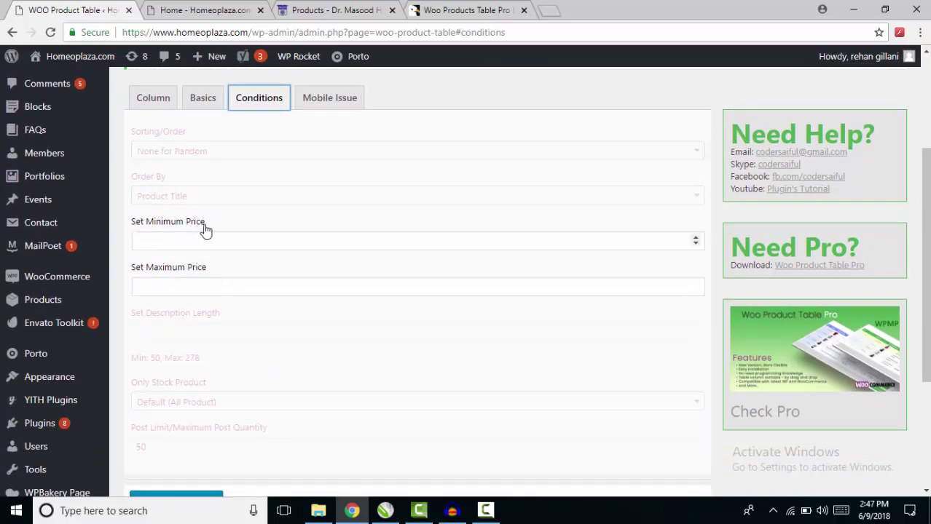
pyautogui.scroll(-1, 218, 255)
pyautogui.scroll(2, 233, 281)
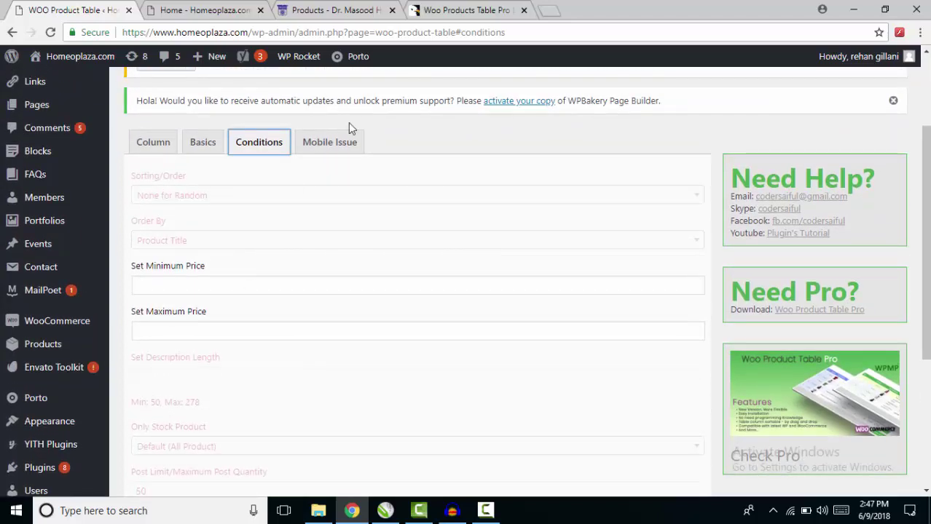
# Check the Hide On Mobile list, with SL, Tags, Weight, Length, Width and Height hidden.
pyautogui.click(348, 142)
pyautogui.scroll(-1, 280, 259)
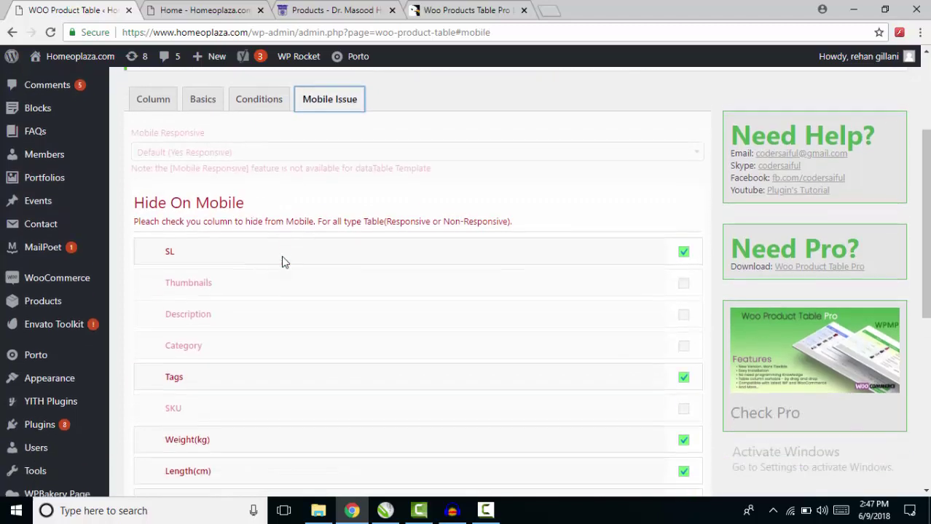
pyautogui.scroll(-1, 233, 238)
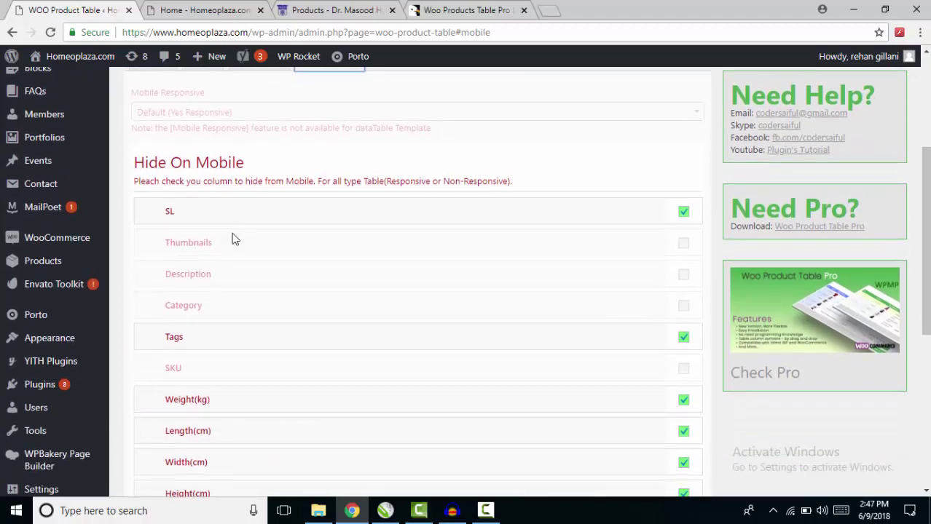
pyautogui.scroll(-1, 233, 238)
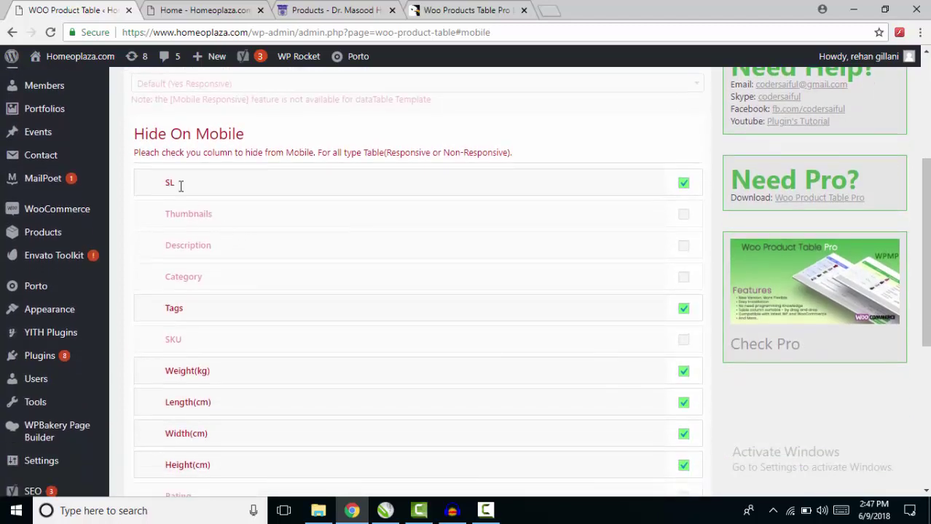
pyautogui.scroll(-1, 306, 205)
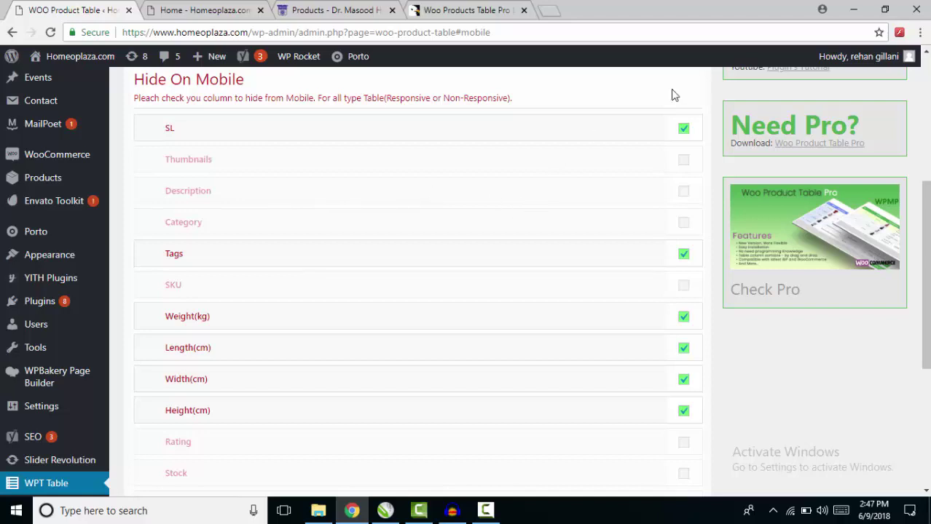
pyautogui.scroll(-3, 427, 169)
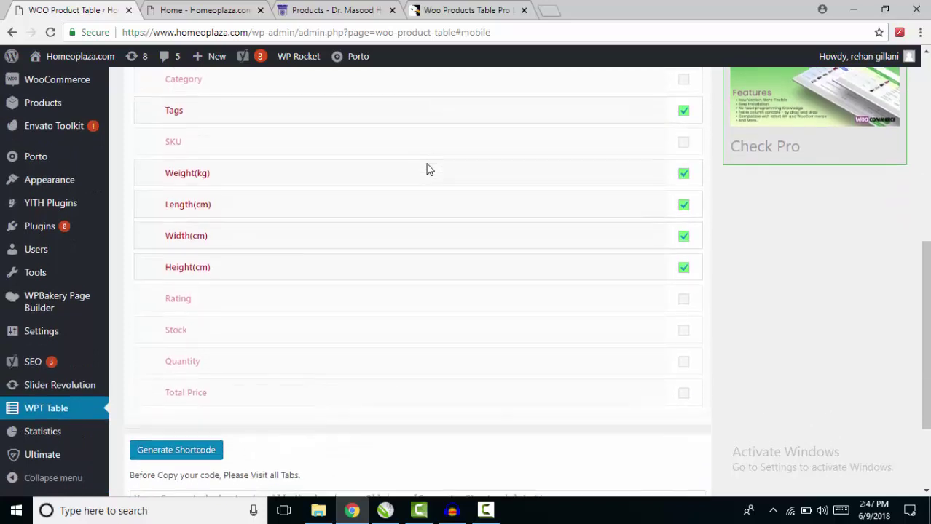
pyautogui.scroll(2, 427, 169)
pyautogui.scroll(-4, 428, 169)
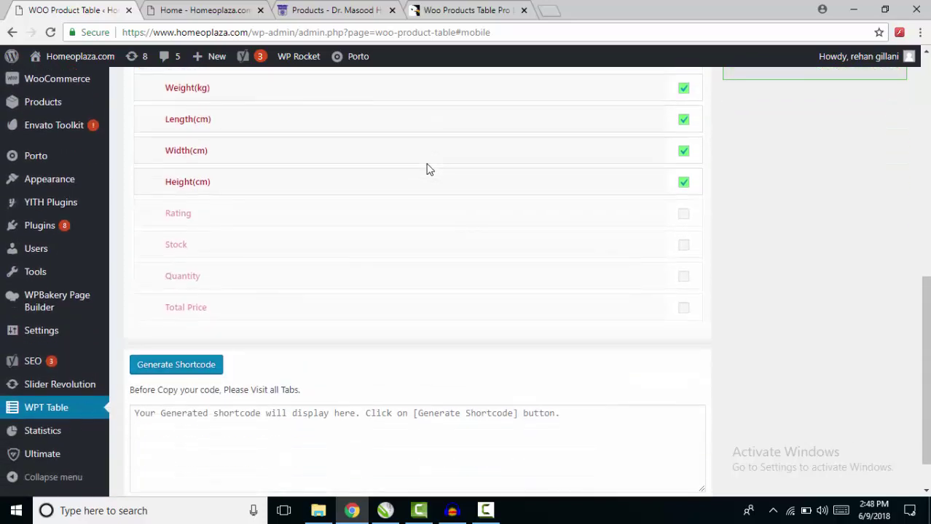
pyautogui.scroll(-1, 428, 169)
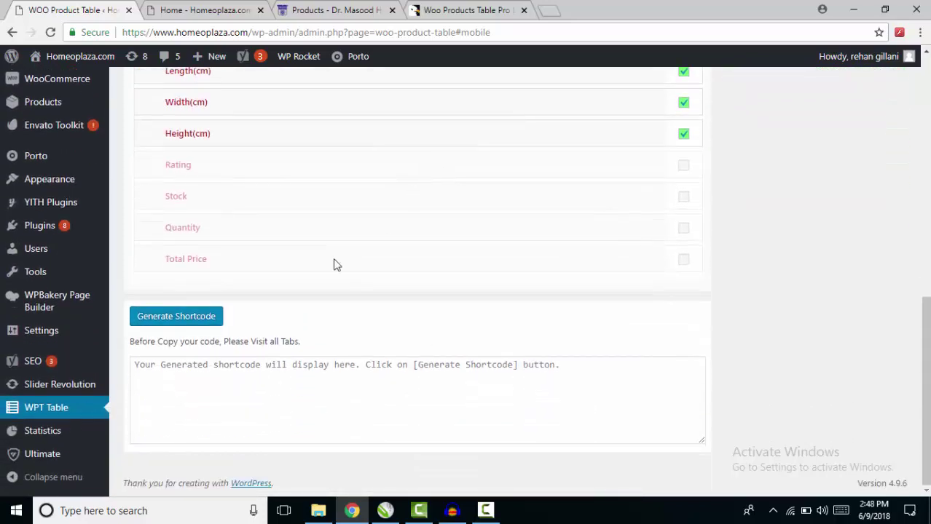
# Generate the WPT_SHOP shortcode (category 1030, blue template, 'Buy' text) and select it for copying.
pyautogui.click(187, 320)
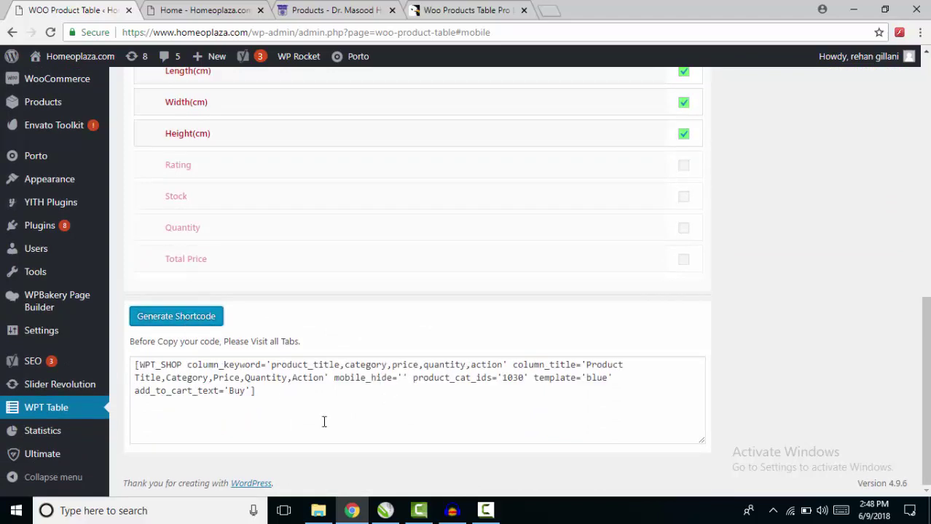
pyautogui.click(360, 419)
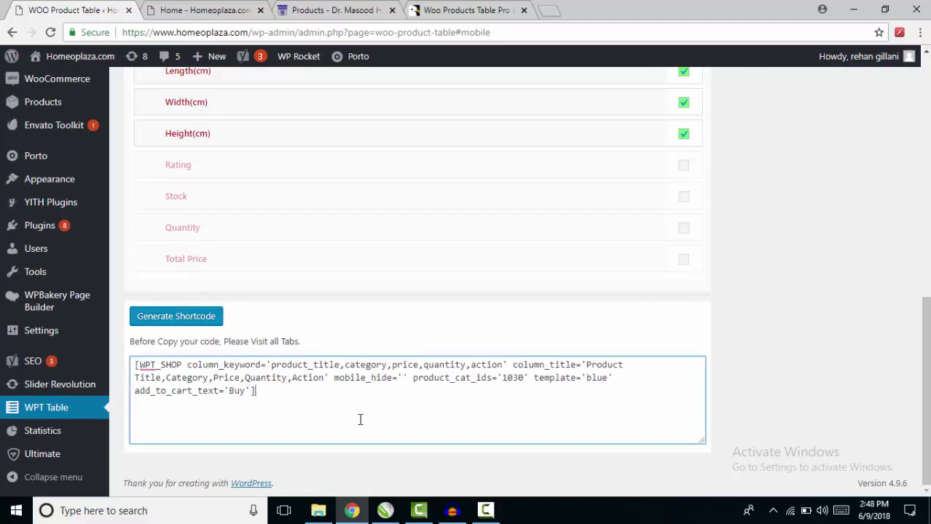
pyautogui.hotkey('ctrl', 'a')
pyautogui.hotkey('ctrl', 'c')
pyautogui.scroll(10, 332, 323)
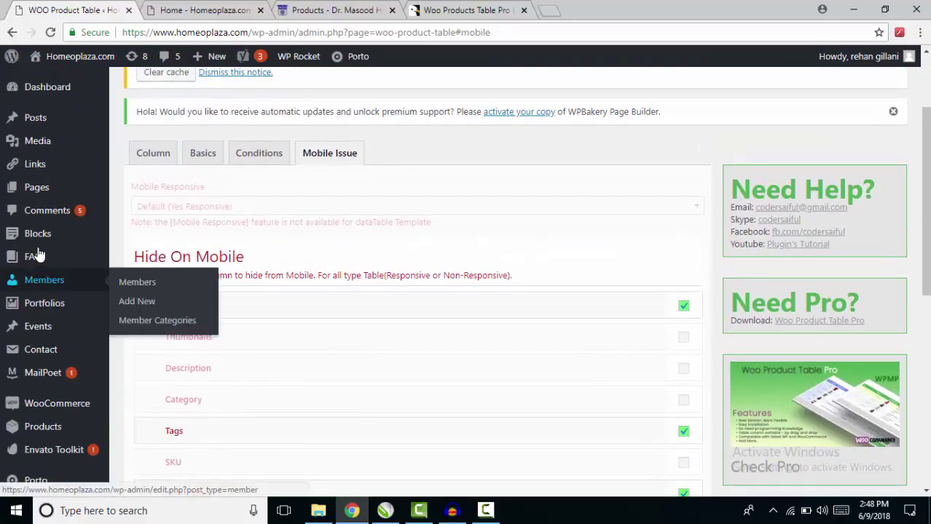
pyautogui.moveTo(38, 193)
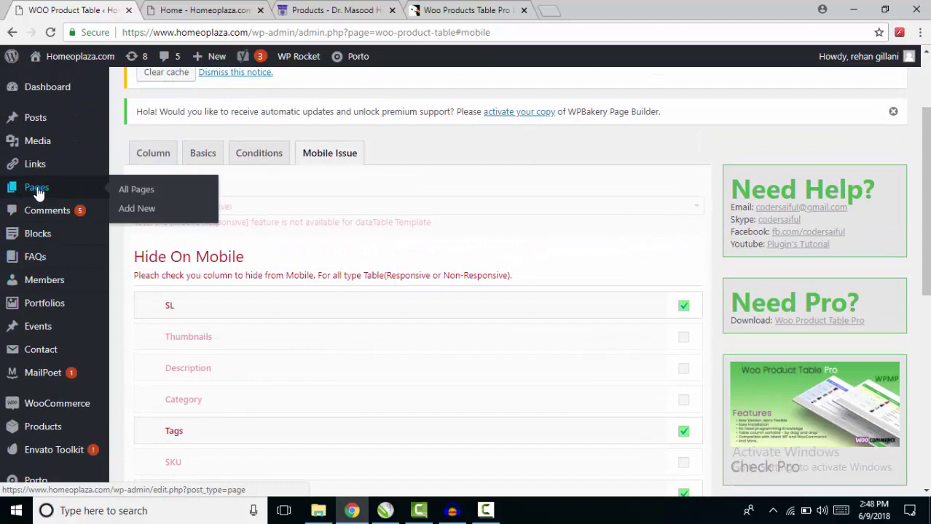
# Create a new page titled 'Product Table' and paste the WPT_SHOP shortcode into it.
pyautogui.click(130, 209)
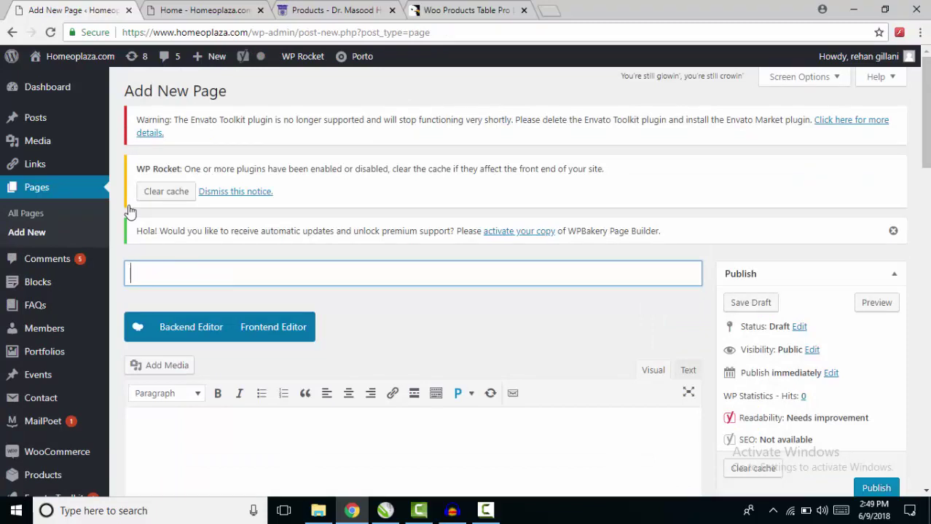
pyautogui.write('Product Table')
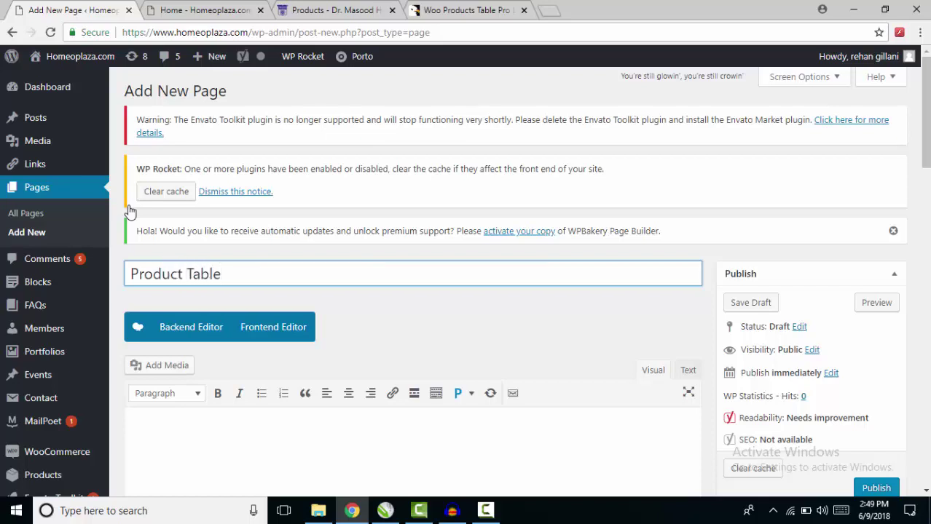
pyautogui.scroll(-2, 132, 211)
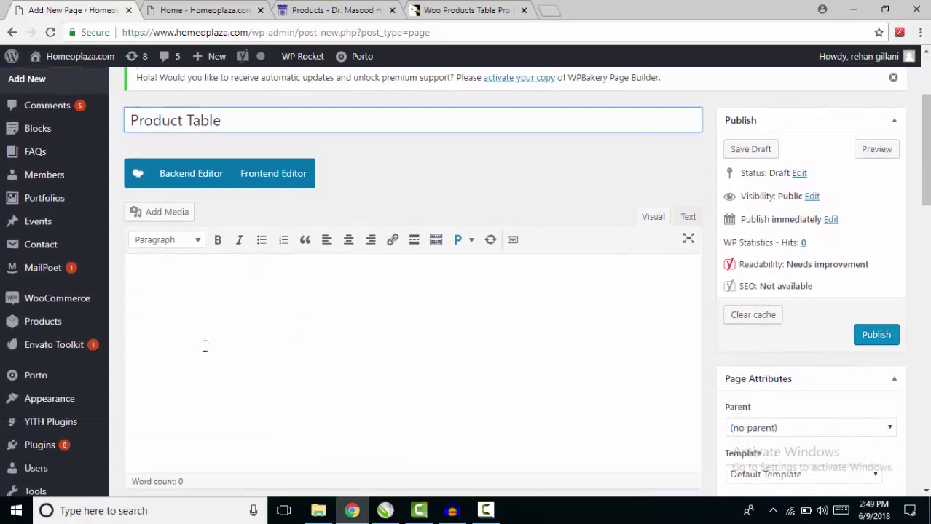
pyautogui.click(349, 304)
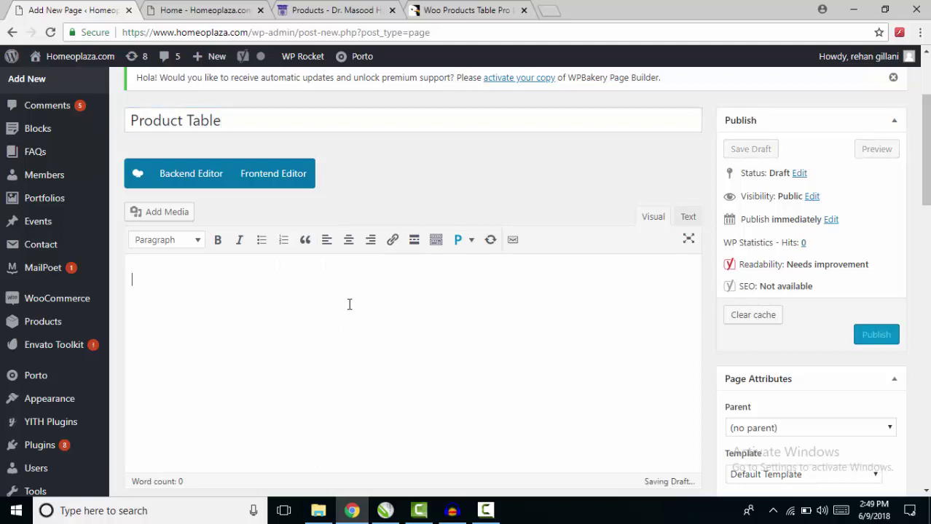
pyautogui.hotkey('ctrl', 'v')
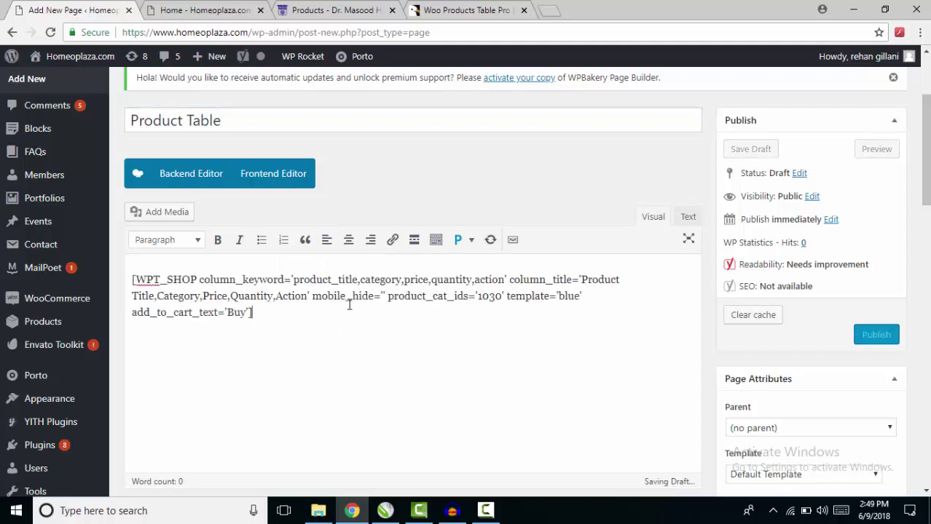
# Open the published /product-table-2/ page in a new tab.
pyautogui.scroll(-1, 577, 365)
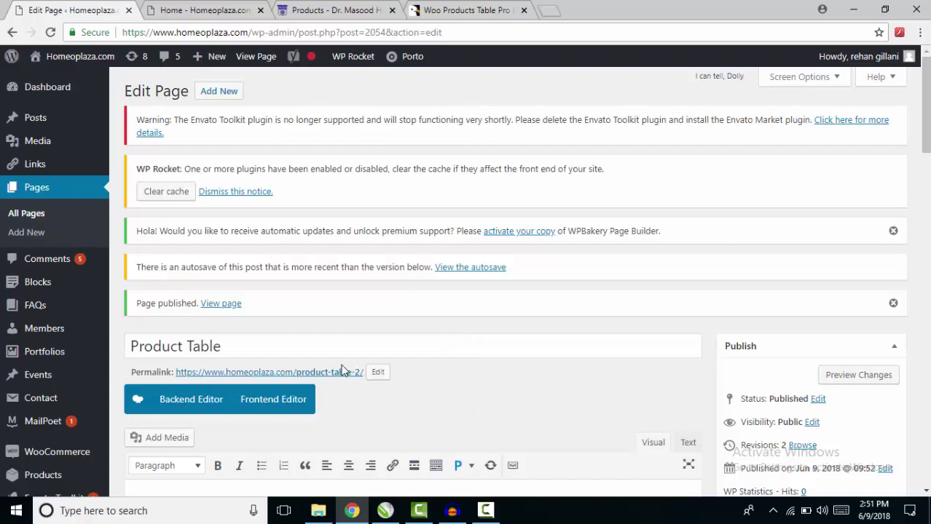
pyautogui.rightClick(327, 377)
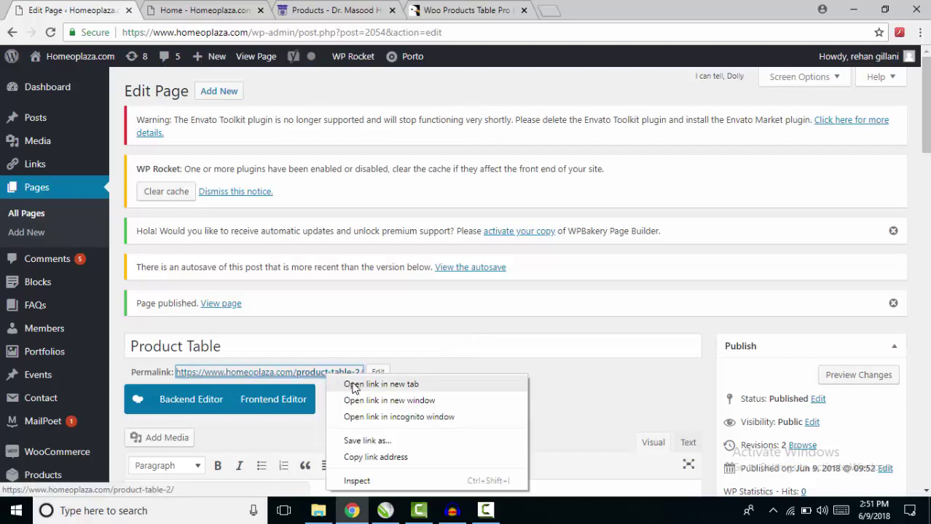
pyautogui.click(380, 385)
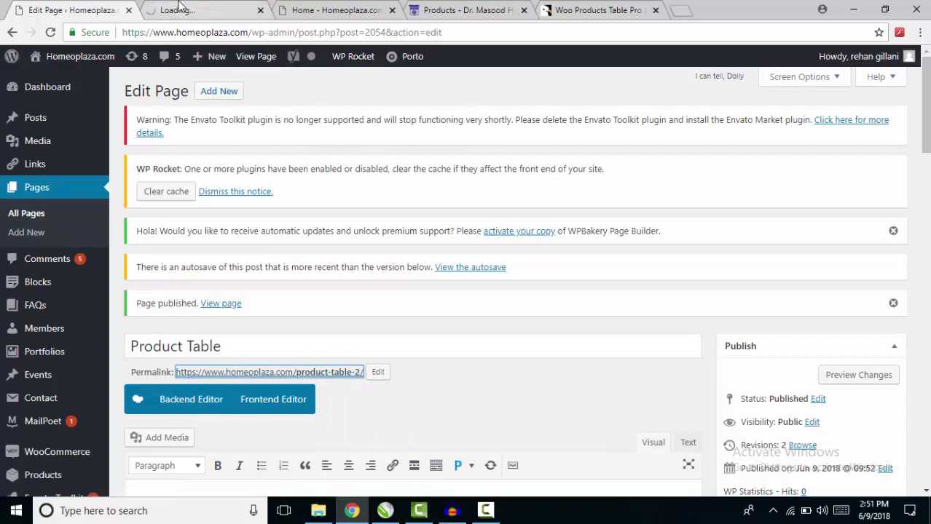
pyautogui.click(180, 8)
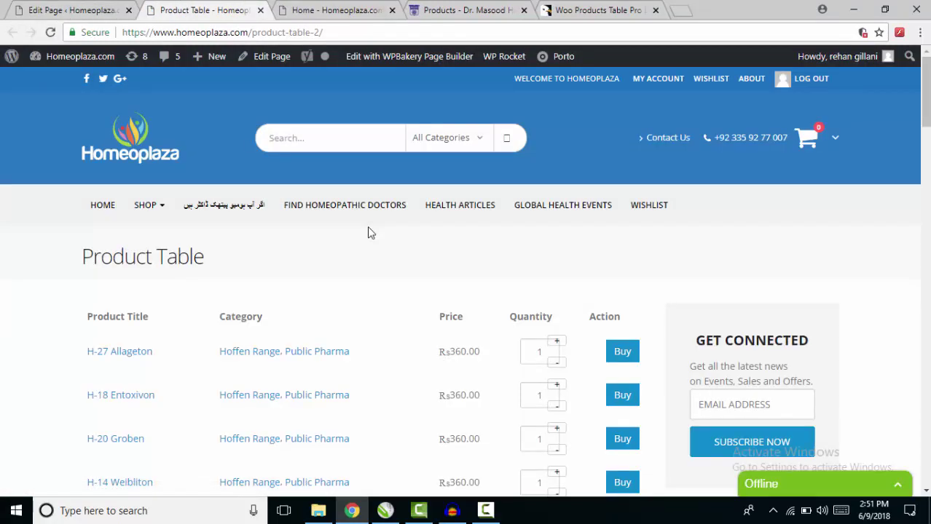
pyautogui.scroll(-1, 376, 235)
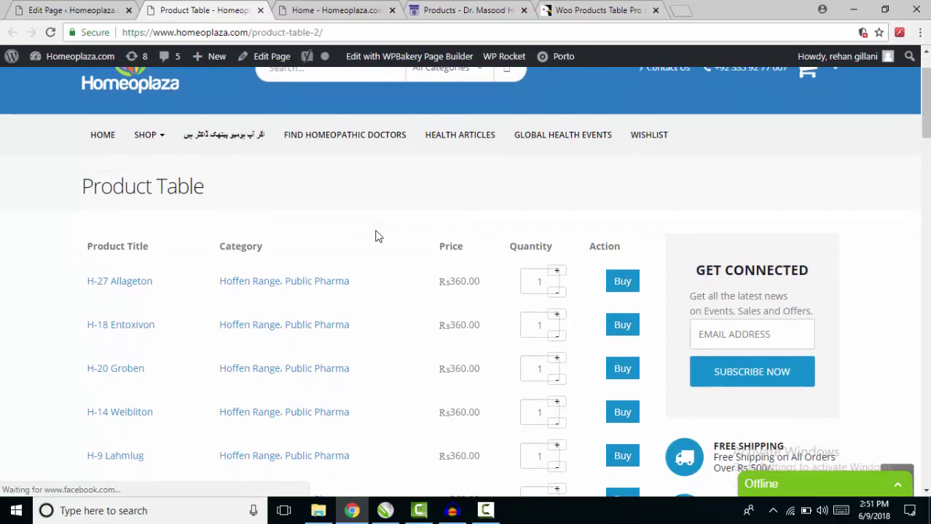
pyautogui.scroll(-1, 375, 235)
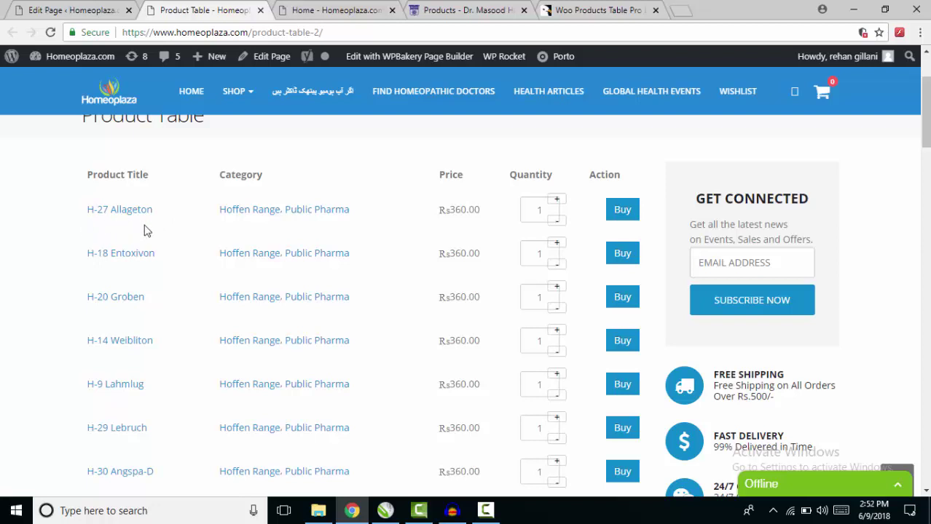
pyautogui.scroll(-1, 307, 262)
pyautogui.scroll(1, 308, 262)
pyautogui.scroll(-1, 307, 263)
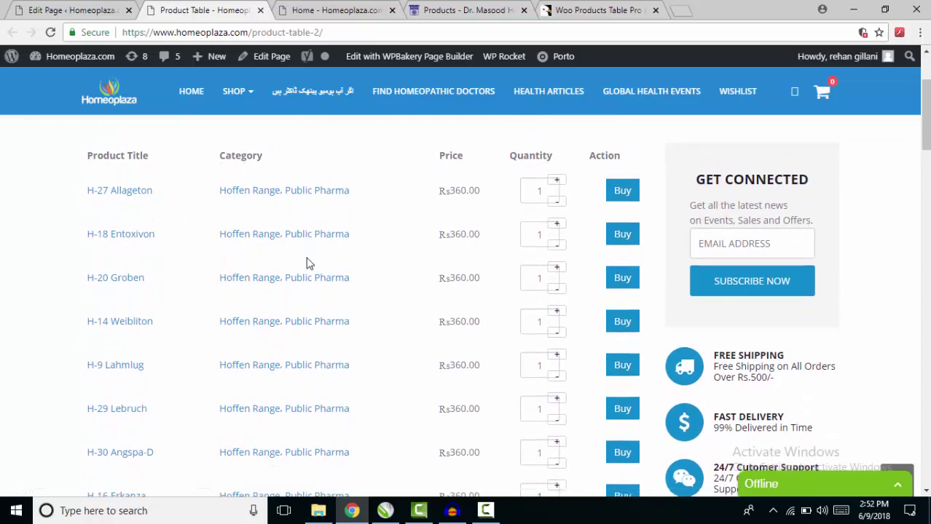
pyautogui.scroll(-4, 307, 263)
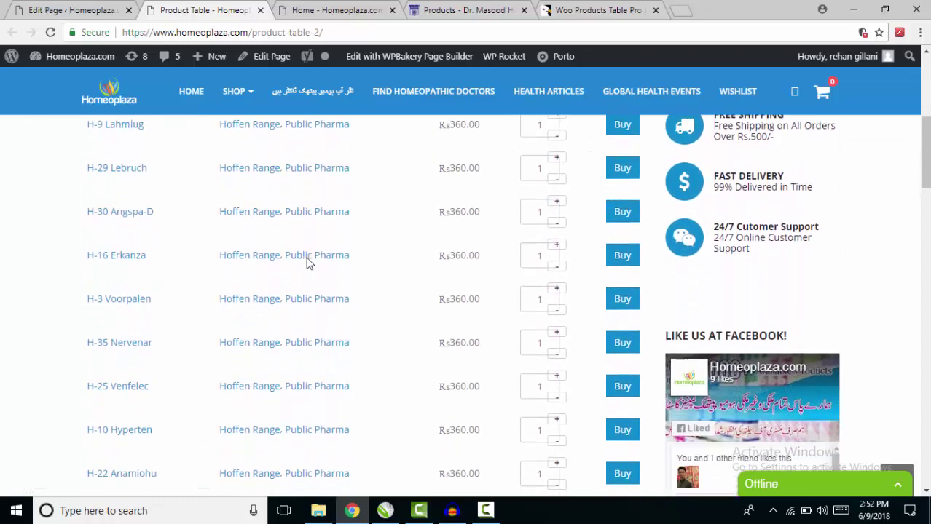
pyautogui.scroll(-2, 308, 264)
pyautogui.scroll(6, 308, 263)
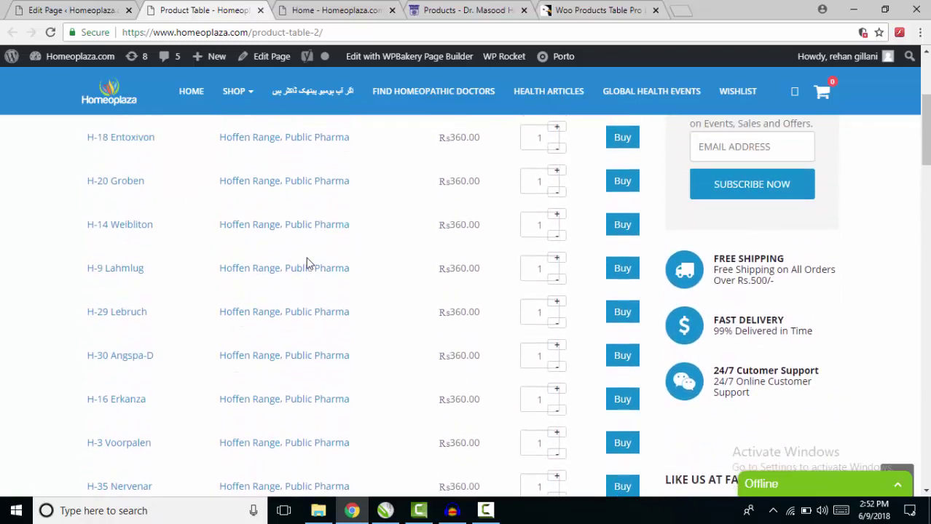
pyautogui.scroll(2, 307, 264)
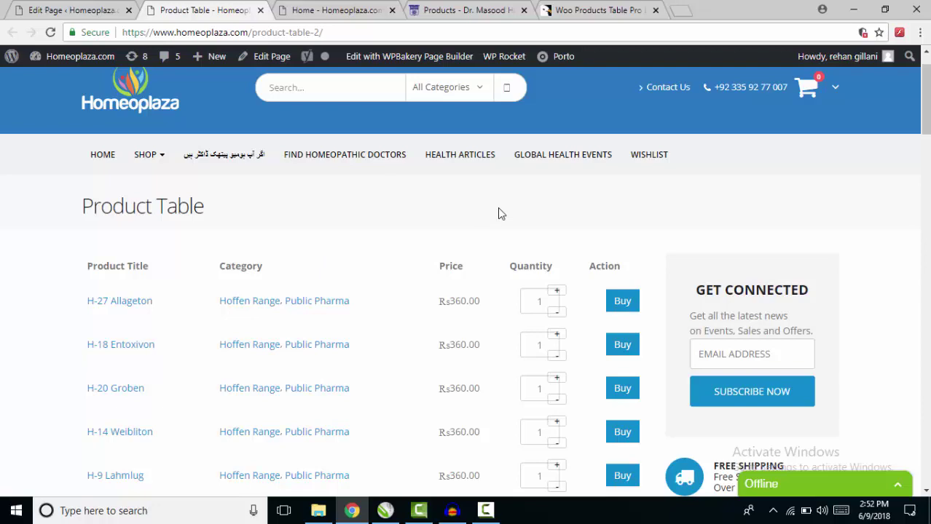
# Browse the CodeCanyon Woo Products Table Pro page with its $19 Regular License.
pyautogui.click(565, 11)
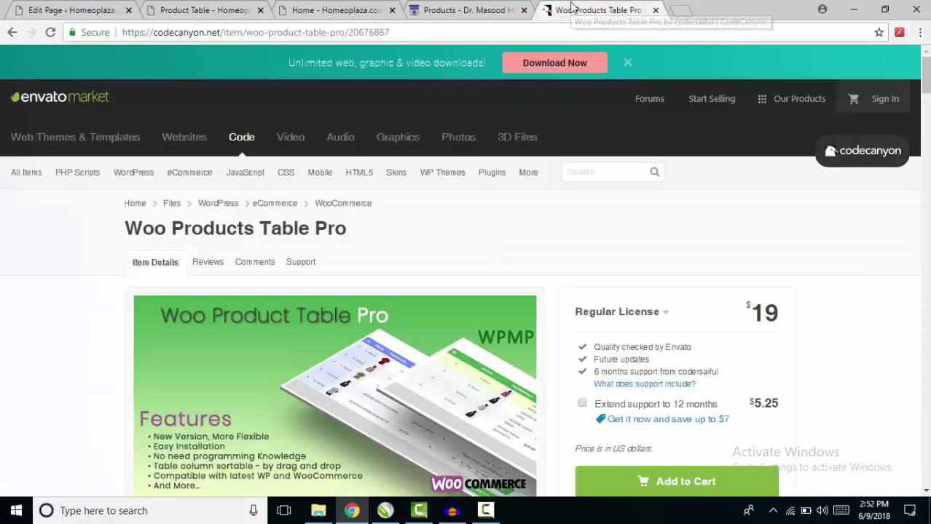
pyautogui.scroll(-2, 483, 320)
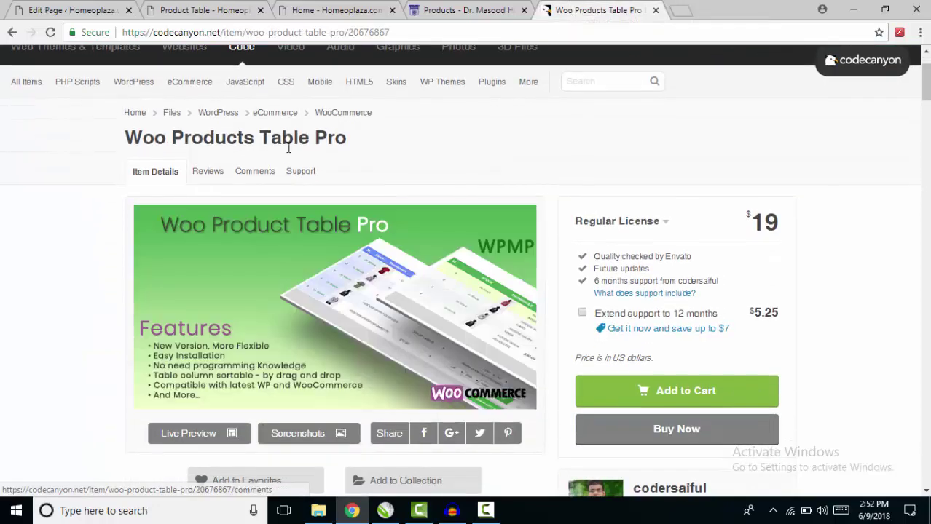
pyautogui.scroll(-1, 594, 183)
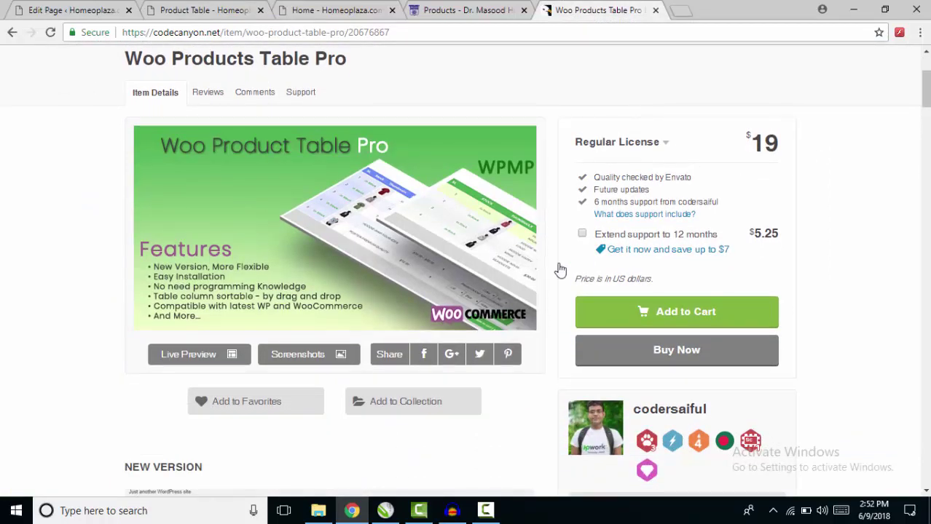
pyautogui.scroll(1, 575, 264)
pyautogui.scroll(1, 560, 266)
pyautogui.scroll(-1, 560, 266)
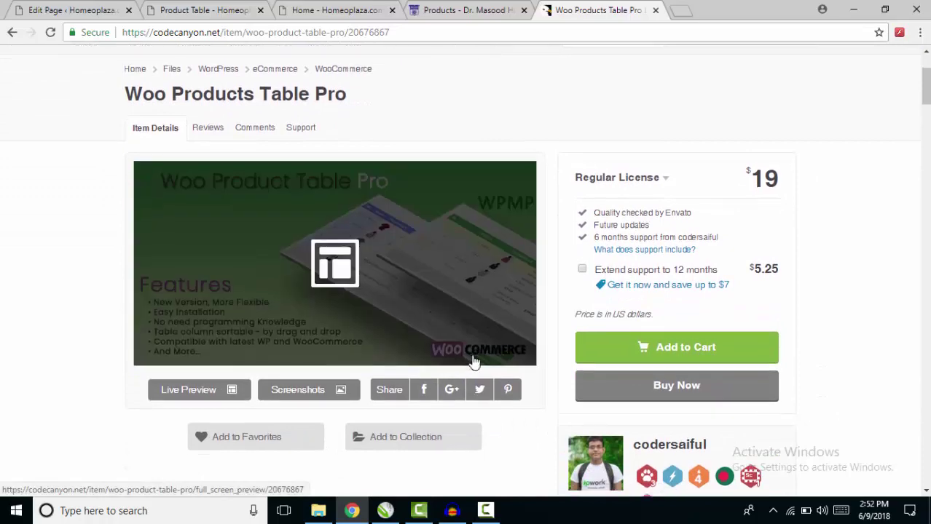
pyautogui.scroll(-1, 474, 358)
pyautogui.scroll(3, 473, 361)
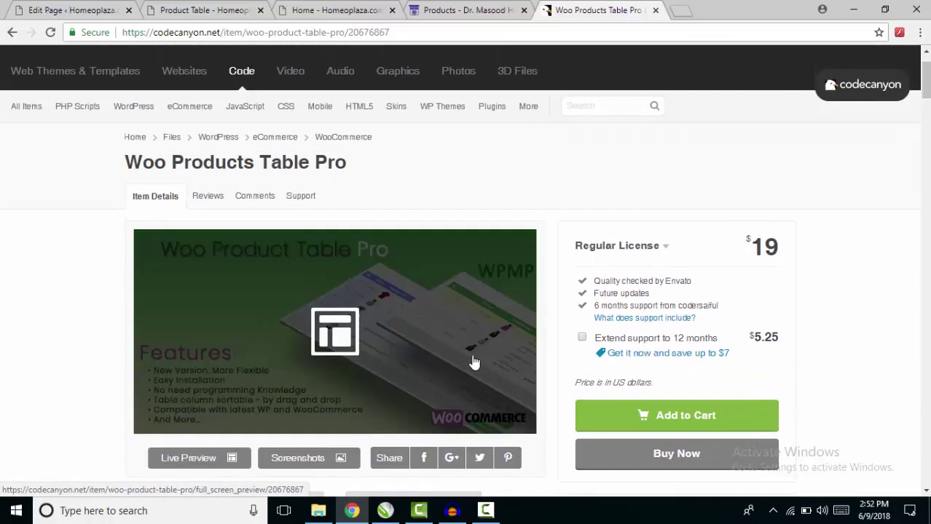